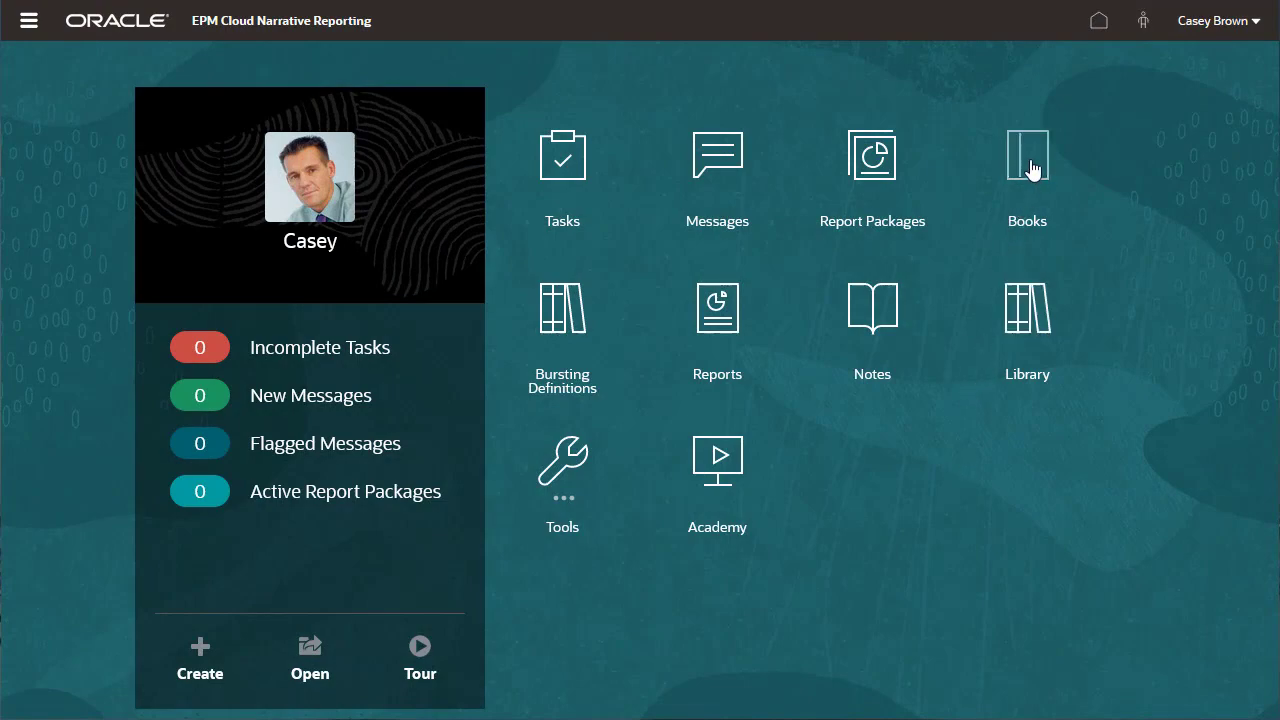
Step: Start a new book and browse the Creating Books folder for its content
left_click(1033, 170)
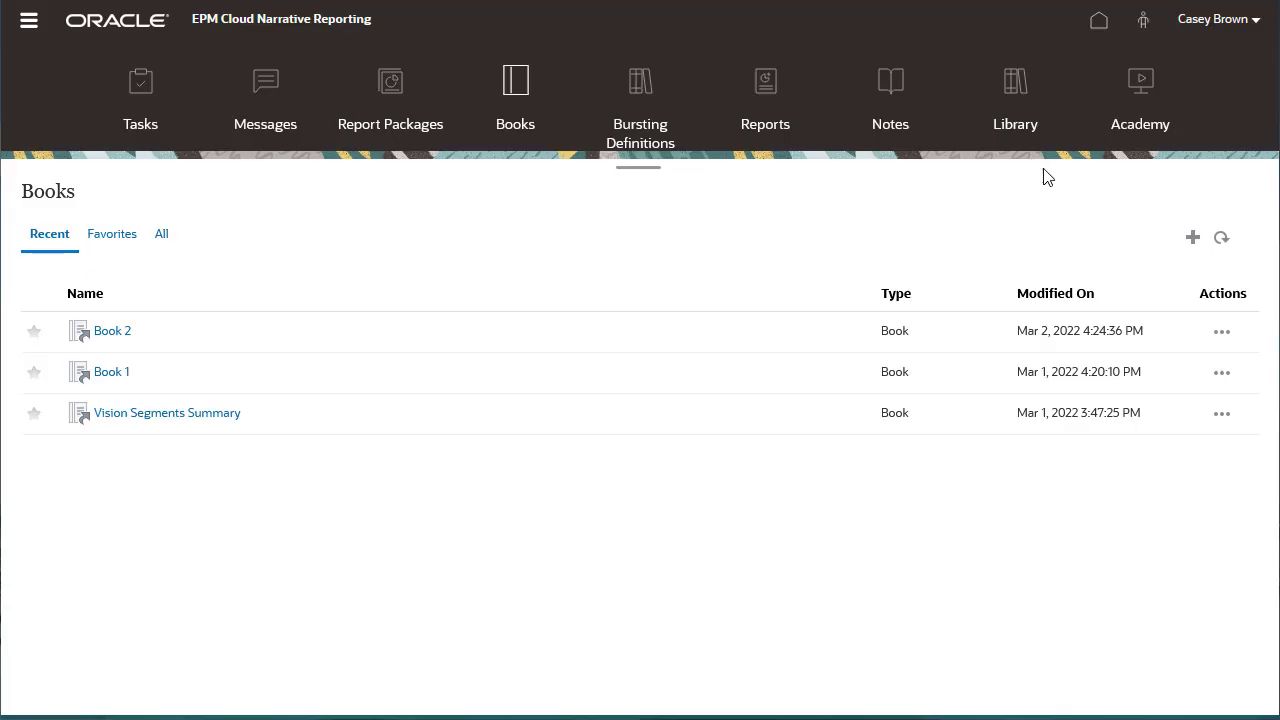
left_click(1193, 240)
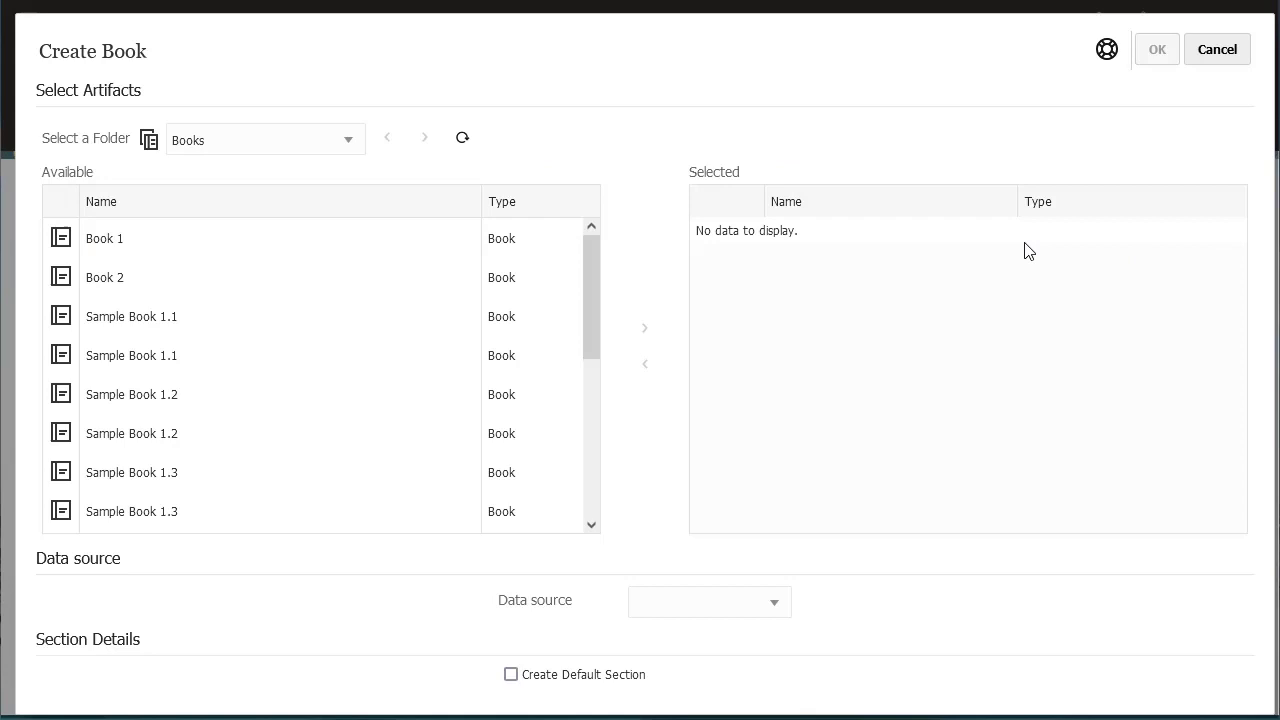
left_click(348, 141)
left_click(320, 346)
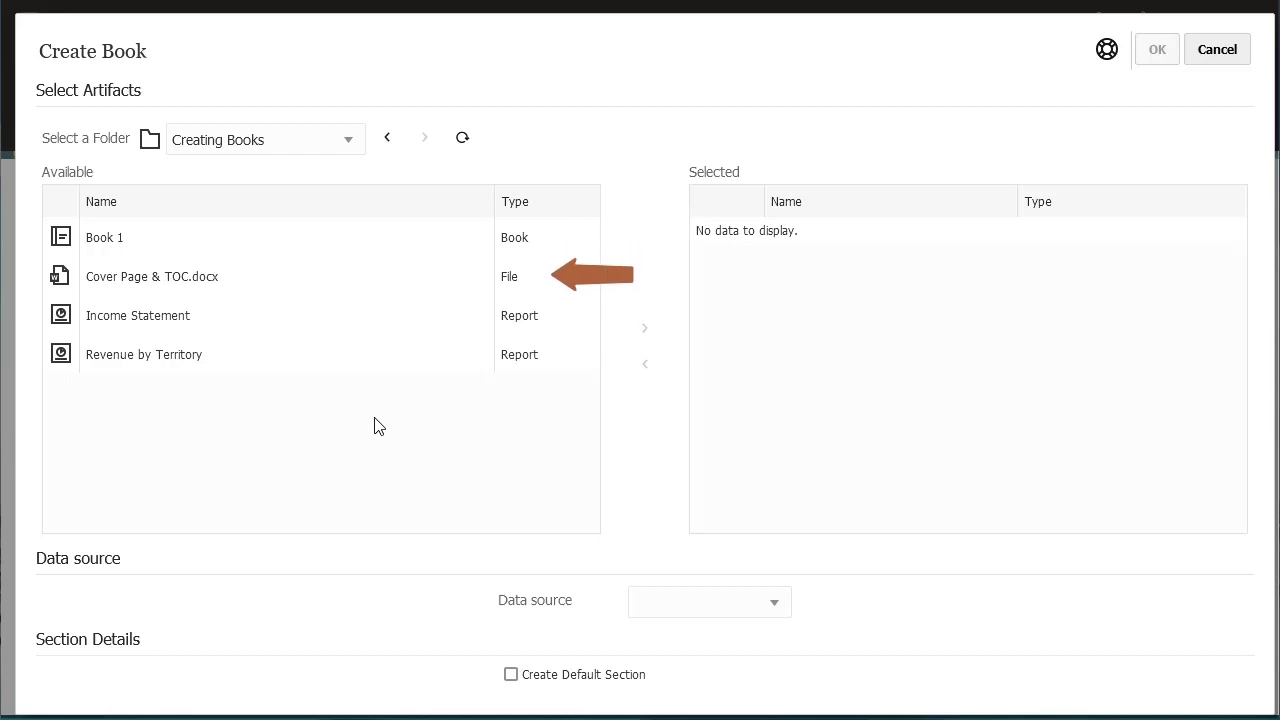
Step: Move the Income Statement and Revenue by Territory reports into the book's Selected list
left_click(308, 329)
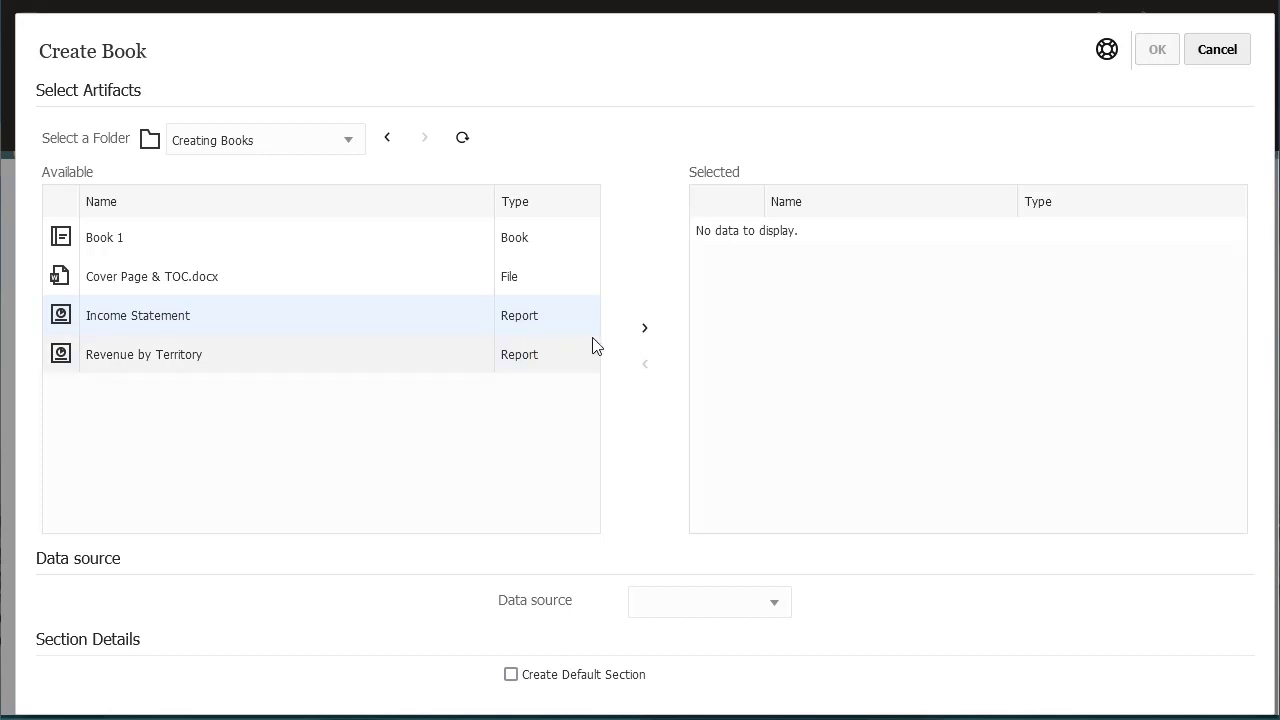
left_click(644, 330)
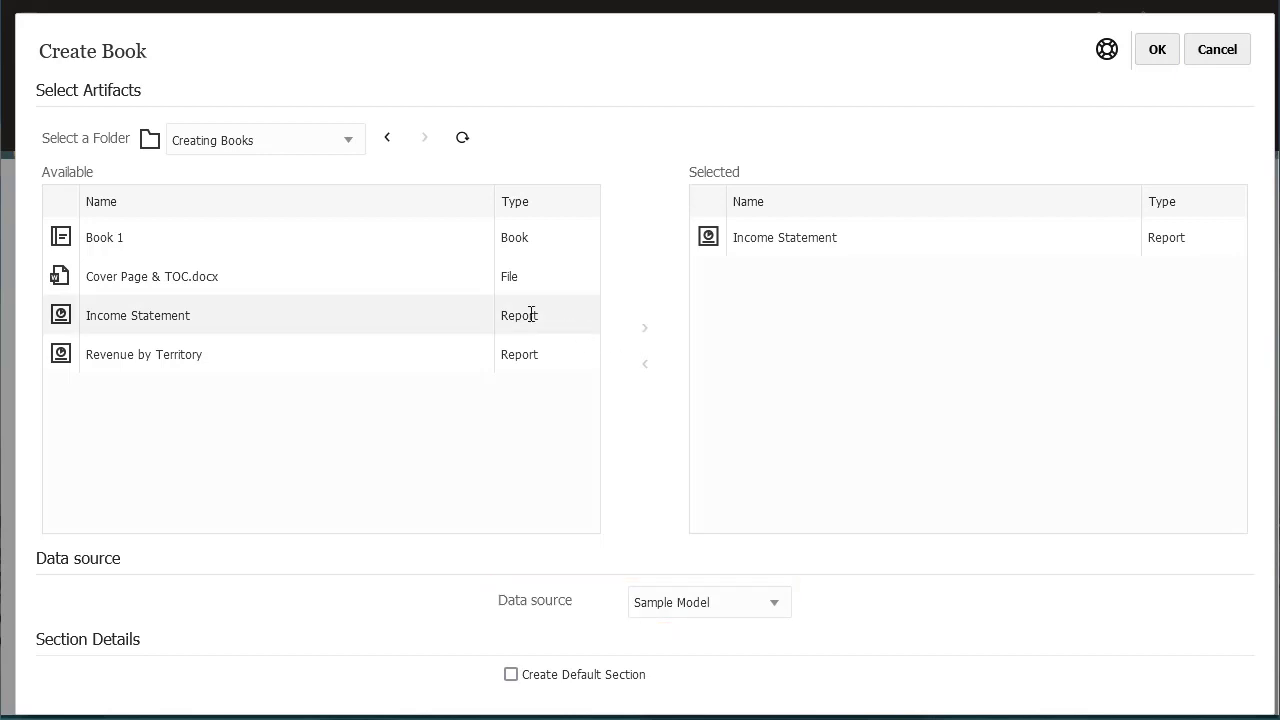
left_click(360, 250)
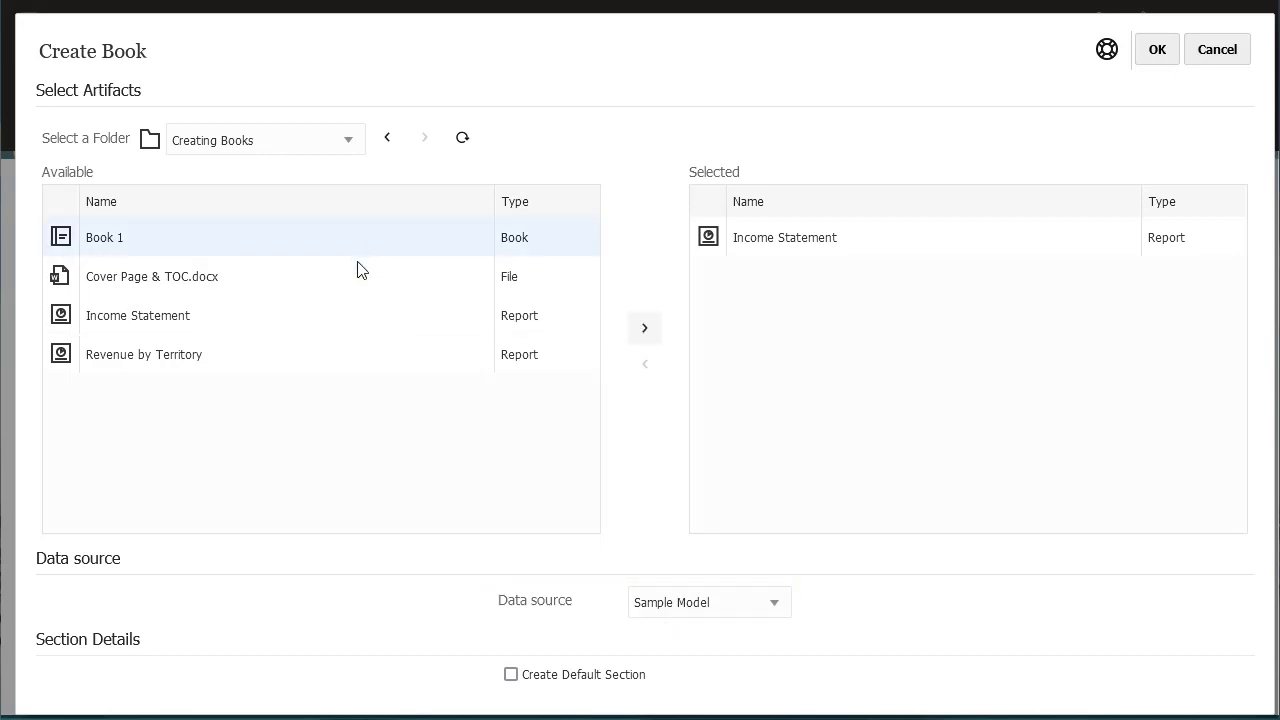
left_click(371, 364, "shift")
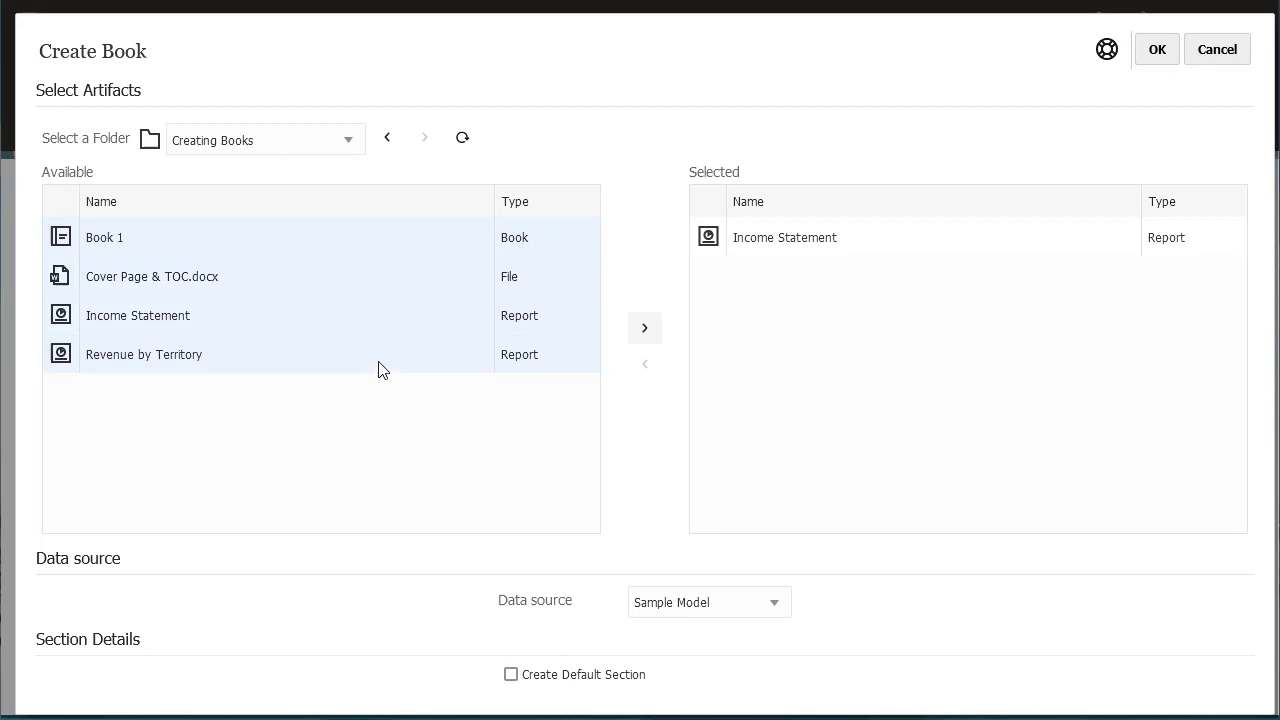
left_click(378, 366)
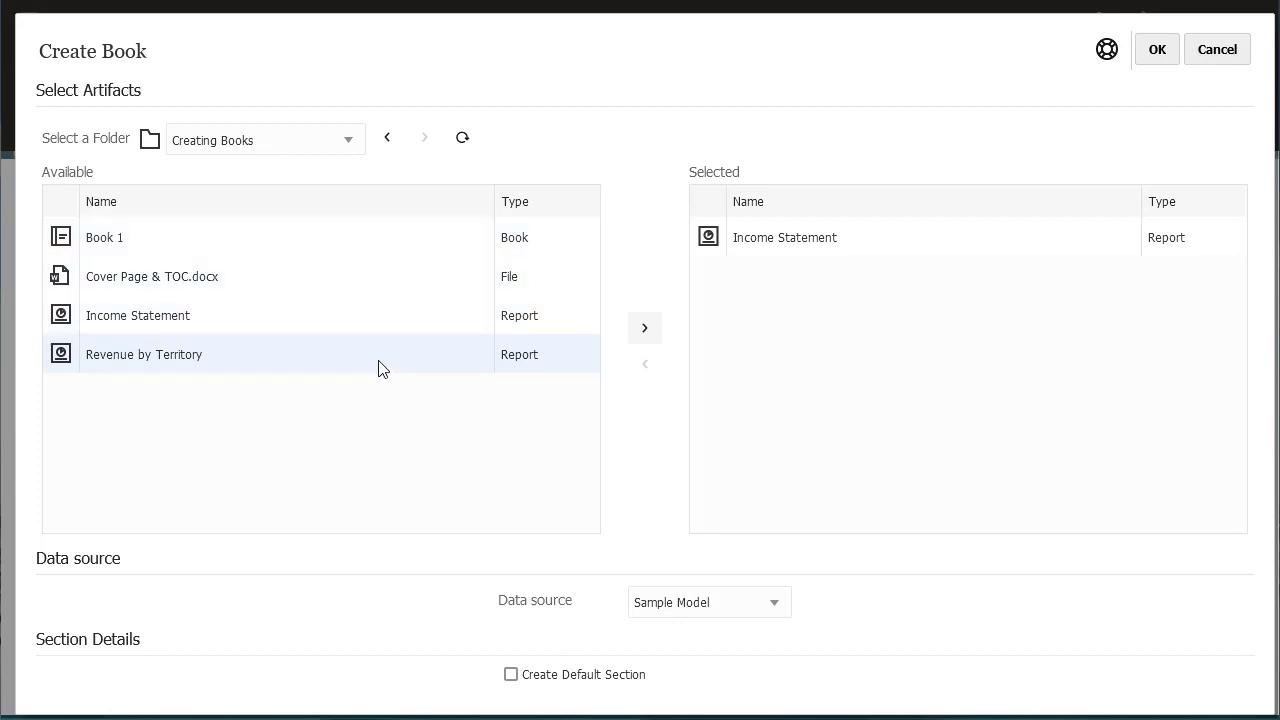
left_click(645, 330)
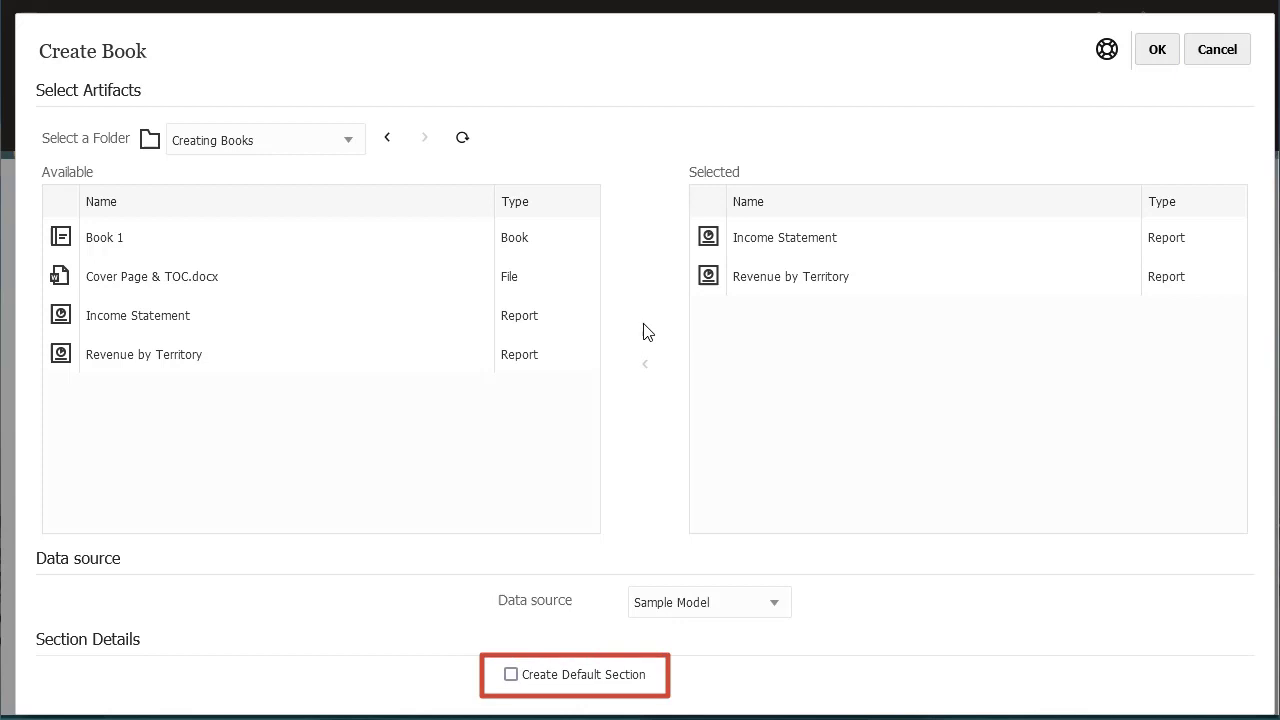
Step: Create the Untitled Book and review Revenue by Territory's properties, both using current POV
left_click(1157, 52)
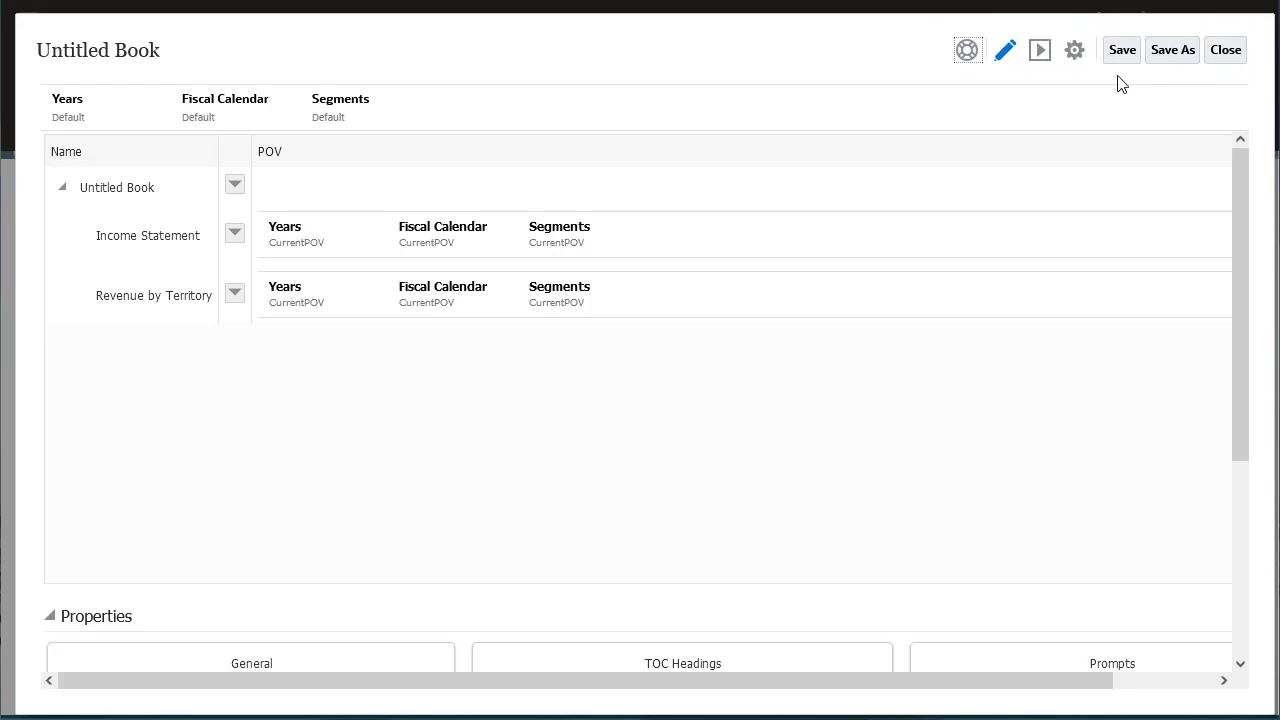
left_click(1078, 56)
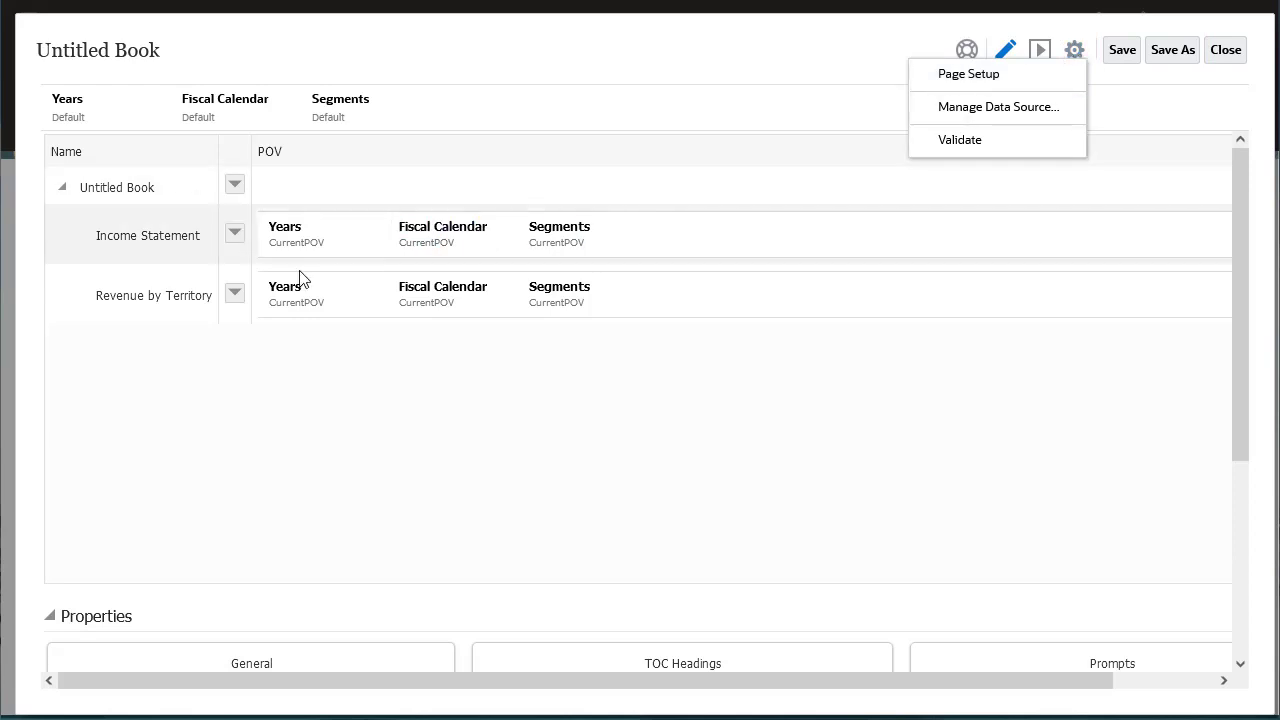
left_click(160, 295)
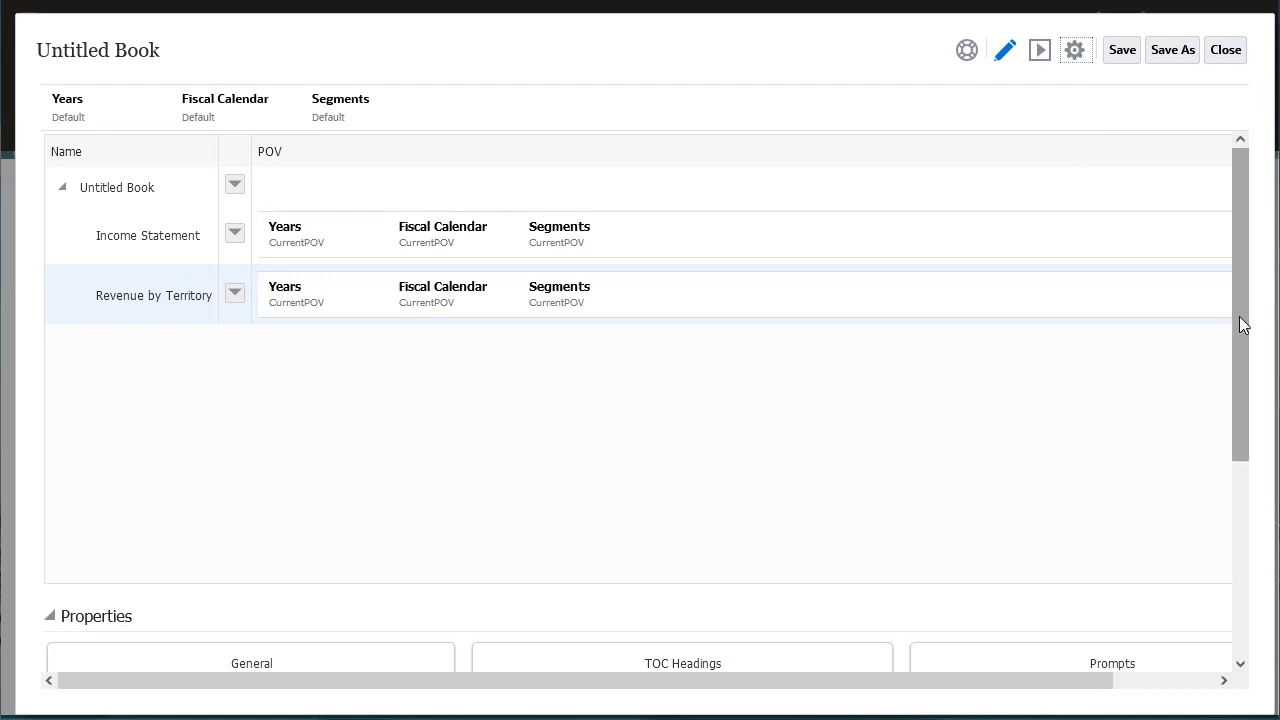
left_click_drag(1239, 316, 1236, 542)
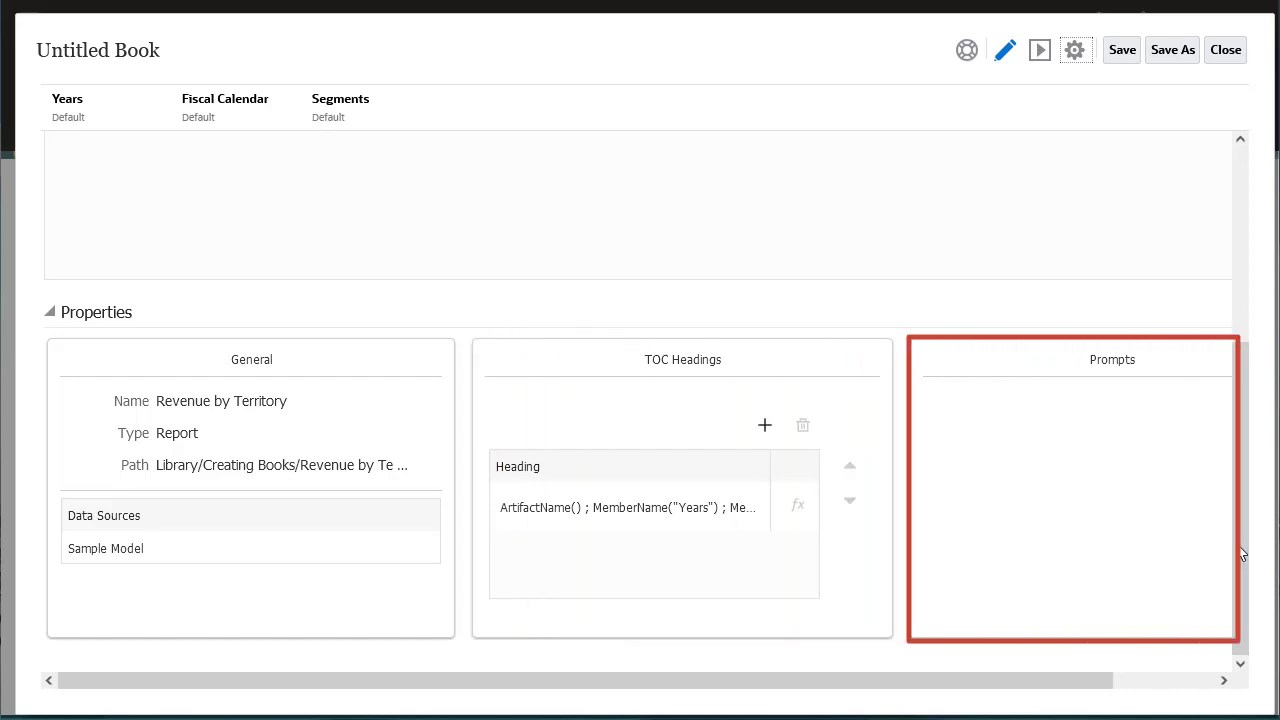
left_click_drag(1240, 550, 1243, 343)
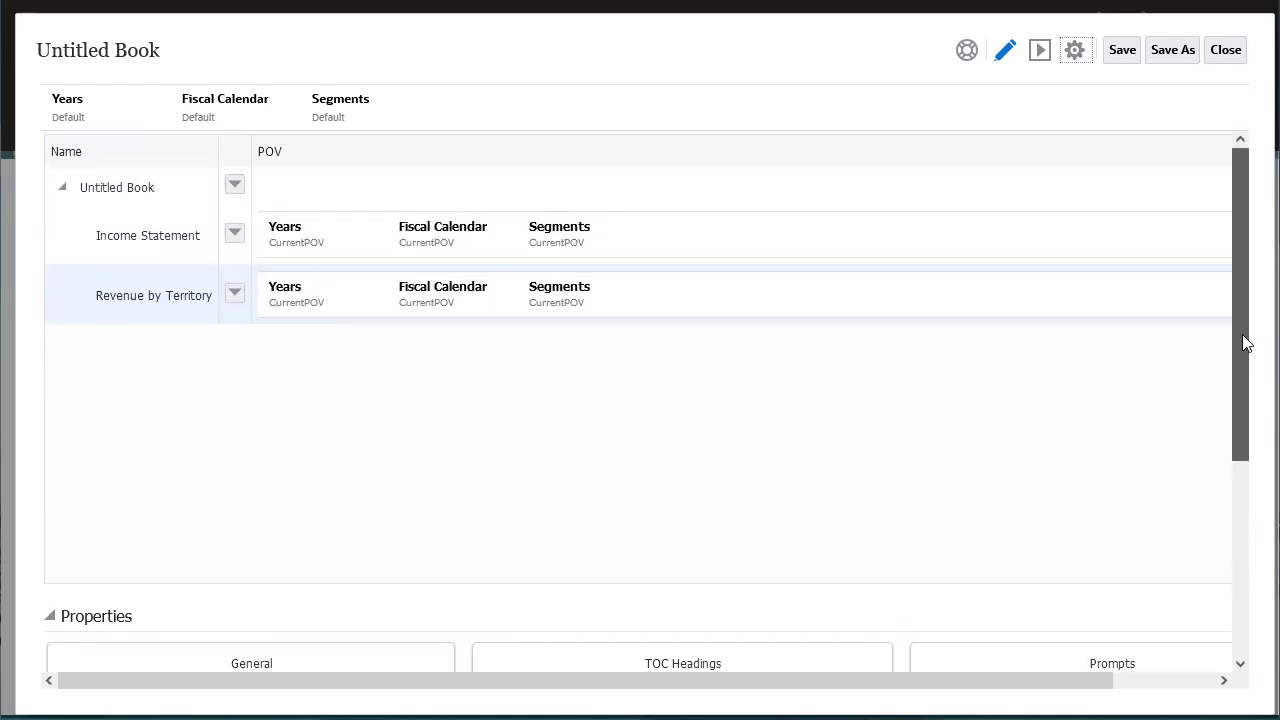
Step: Preview the book and switch its Segments point of view from Audio Systems to Electronics
left_click(1041, 53)
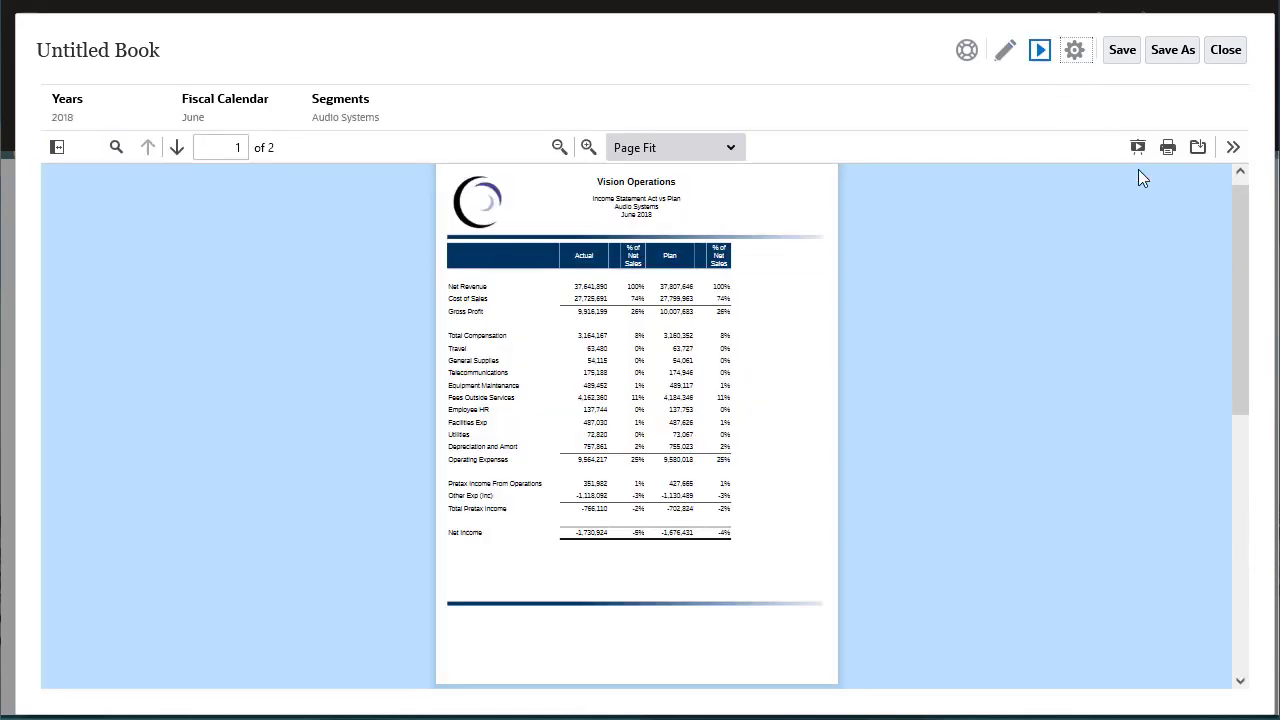
mouse_move(1243, 300)
left_mouse_down()
mouse_move(1244, 610)
mouse_move(1238, 258)
left_mouse_up()
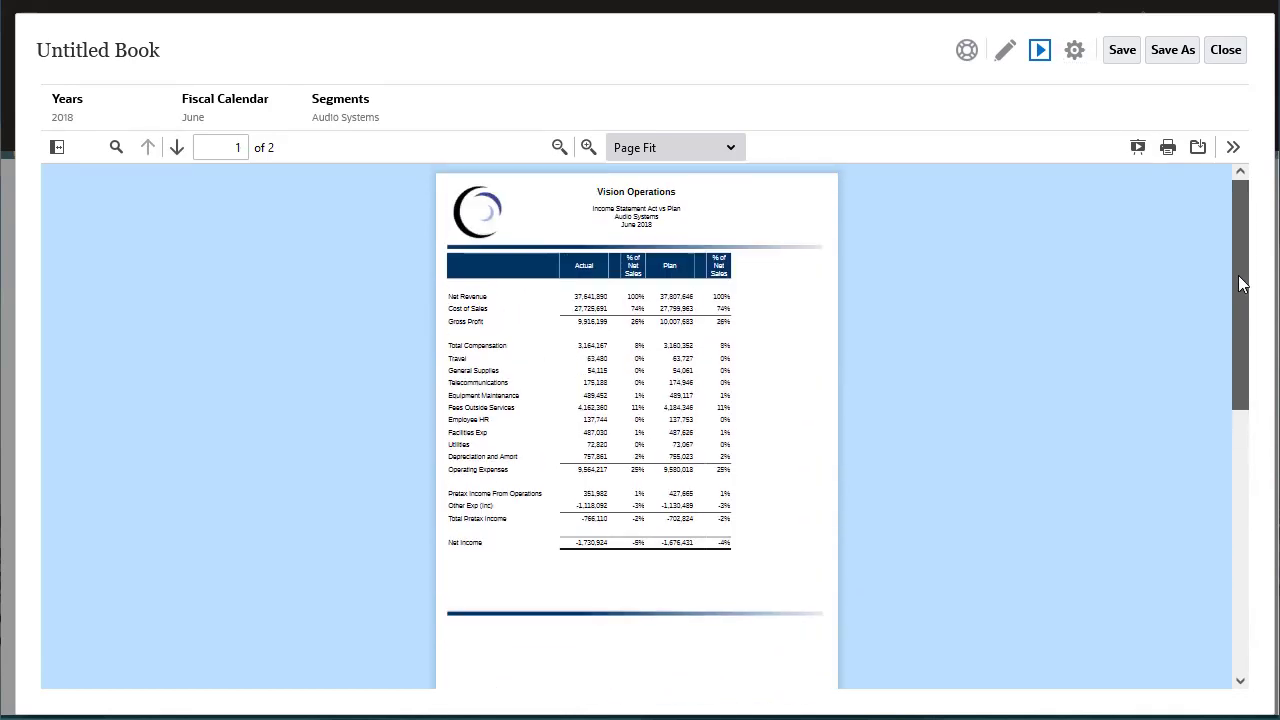
left_click(345, 120)
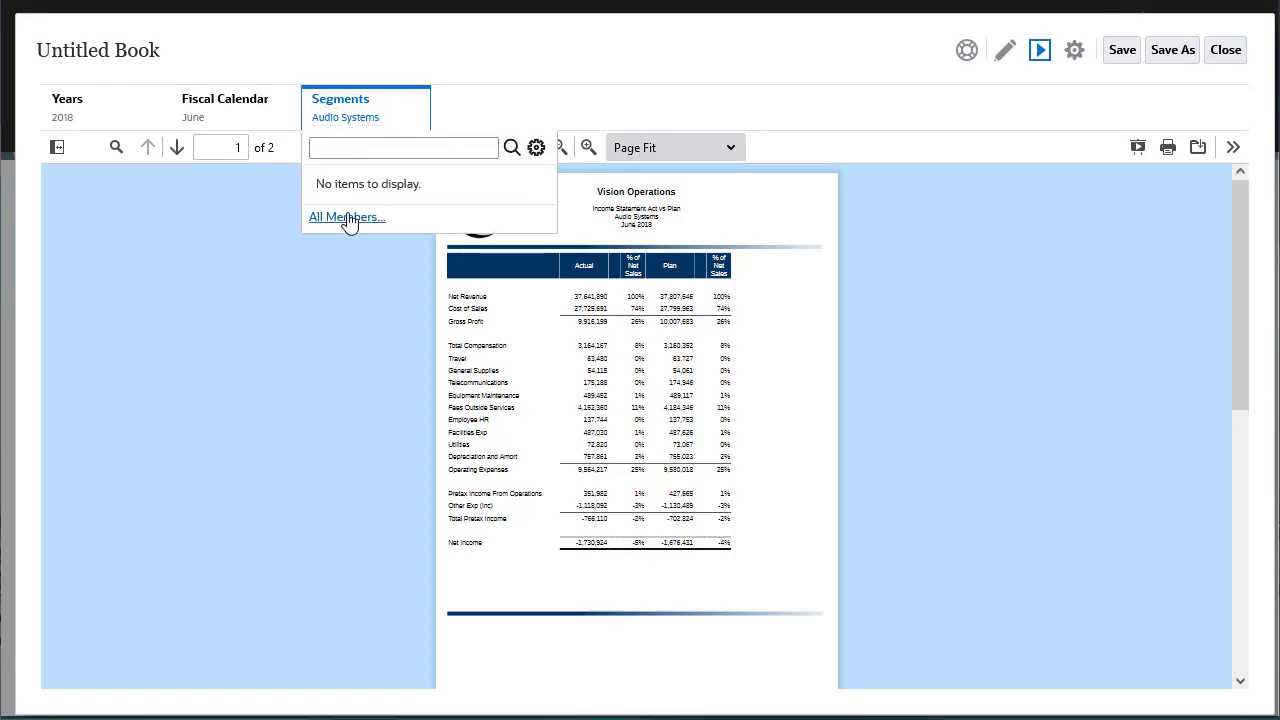
left_click(347, 217)
left_click(508, 287)
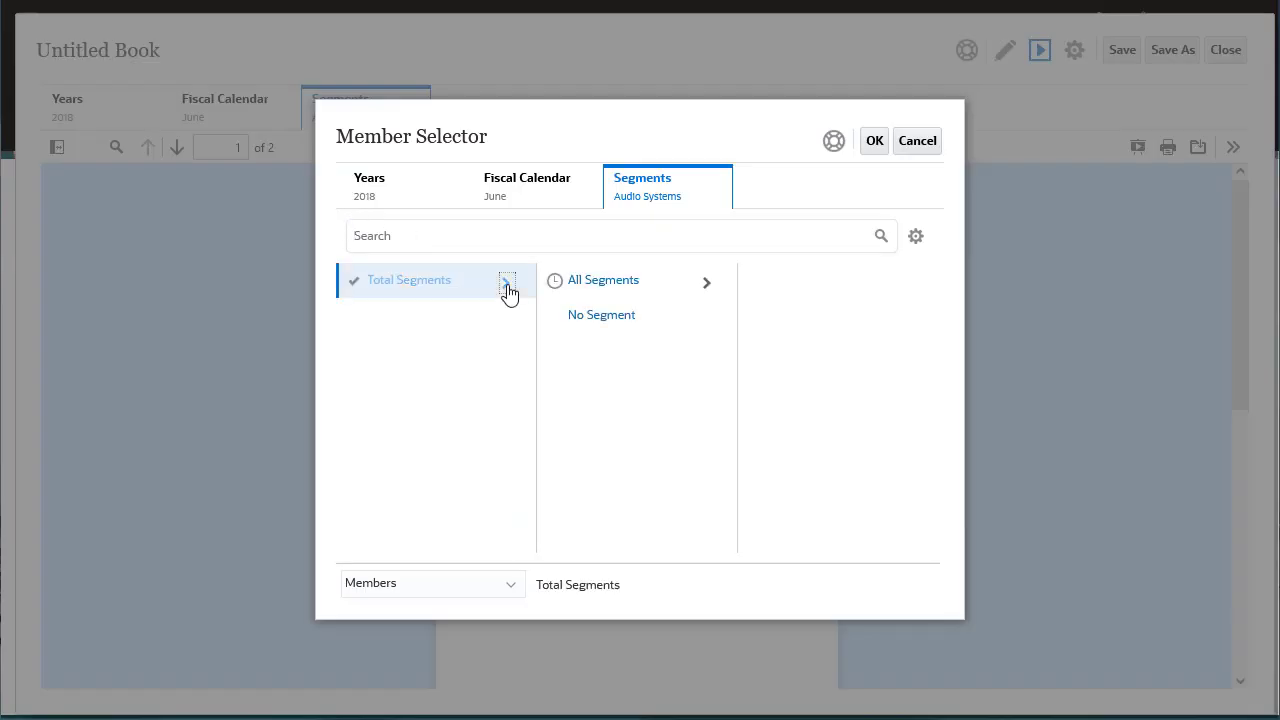
left_click(706, 284)
left_click(754, 285)
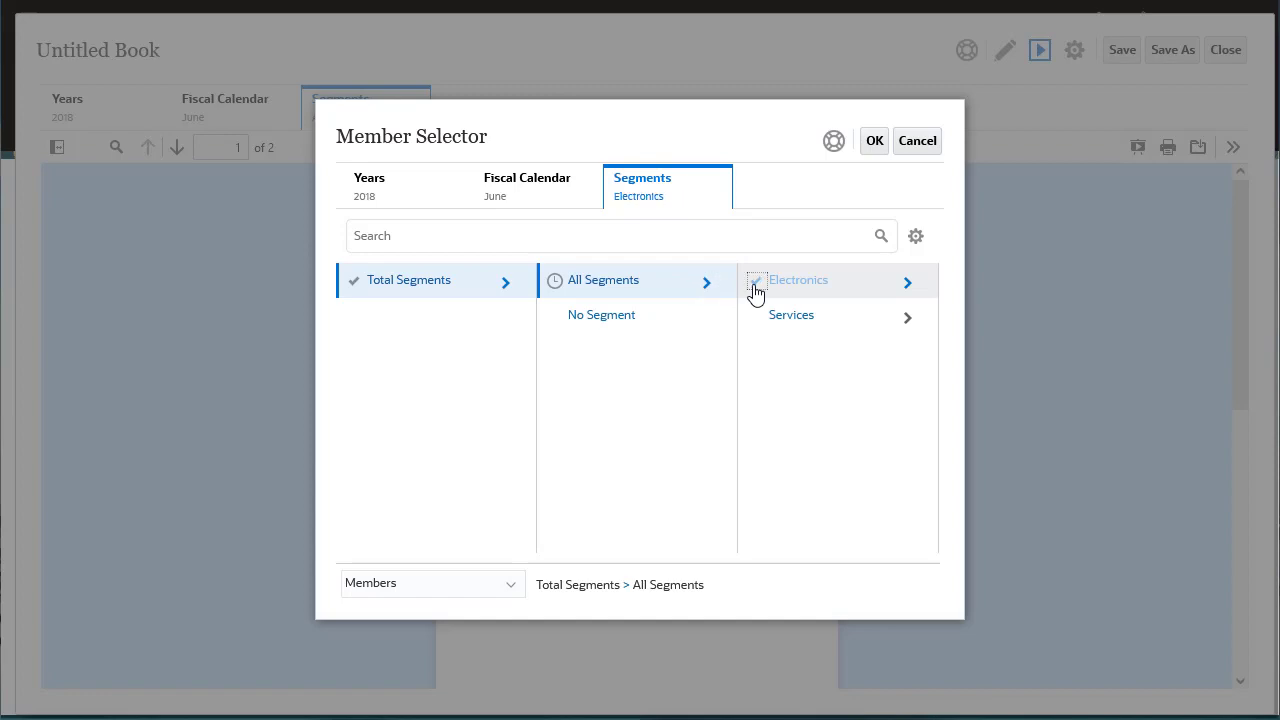
left_click(877, 147)
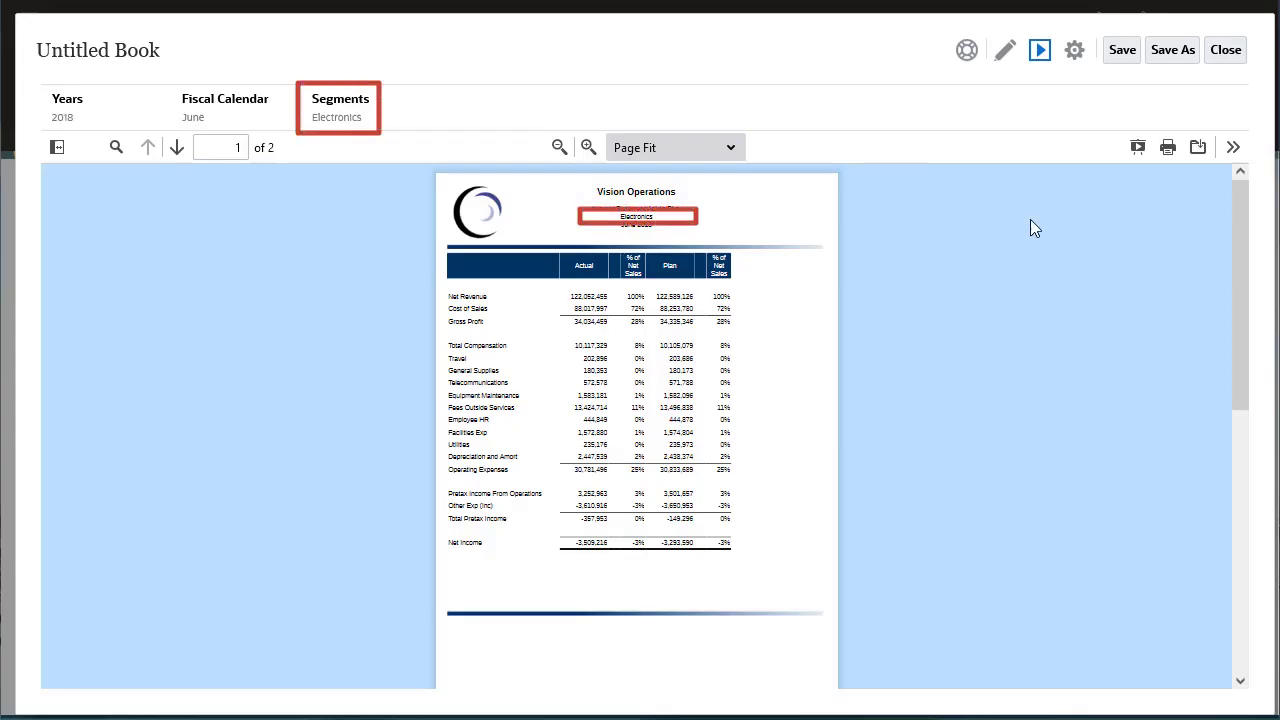
mouse_move(1237, 337)
left_mouse_down()
mouse_move(1238, 646)
mouse_move(1237, 390)
left_mouse_up()
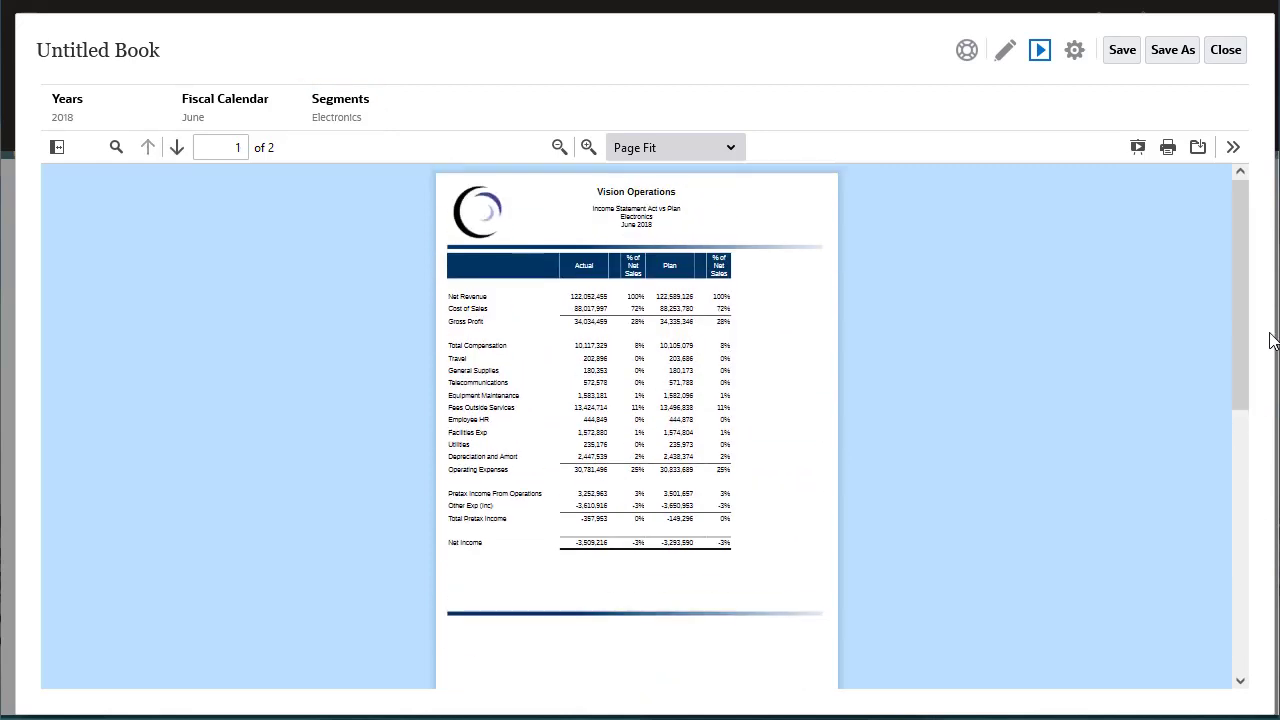
Step: Return to edit mode and inspect the Untitled Book and Income Statement action menus
left_click(1007, 51)
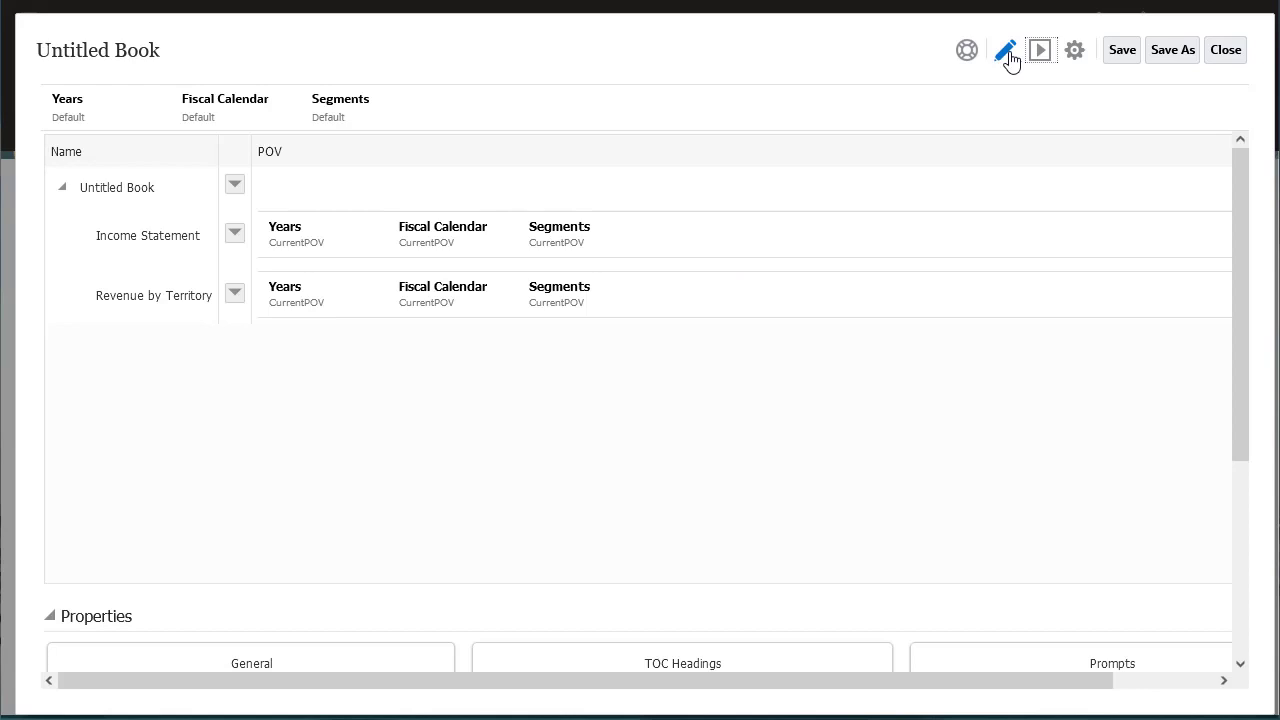
left_click(236, 187)
mouse_move(306, 213)
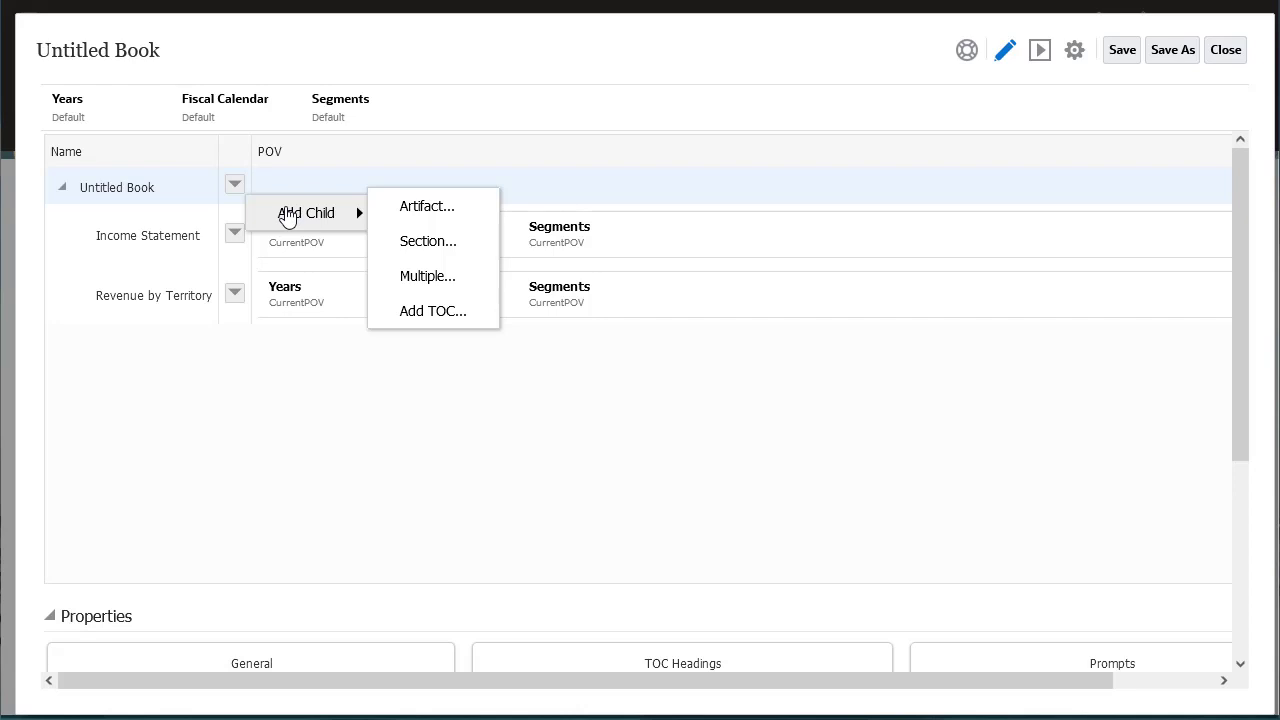
left_click(235, 232)
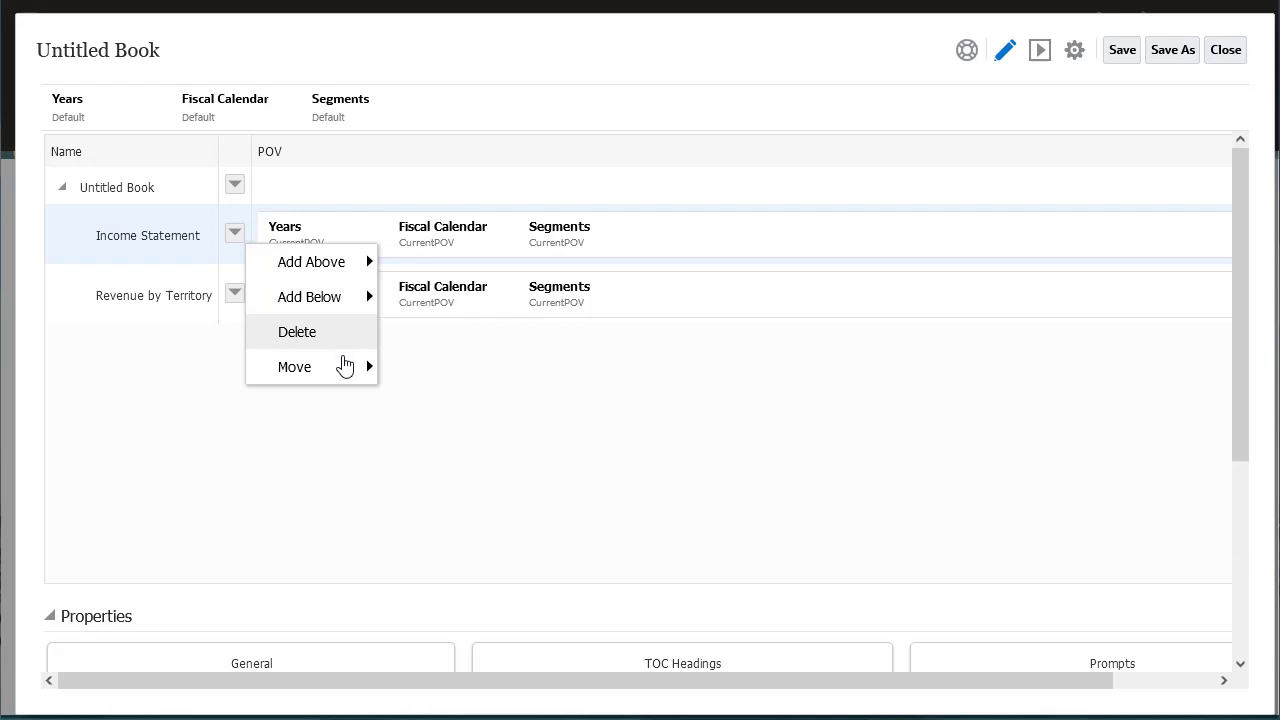
mouse_move(296, 367)
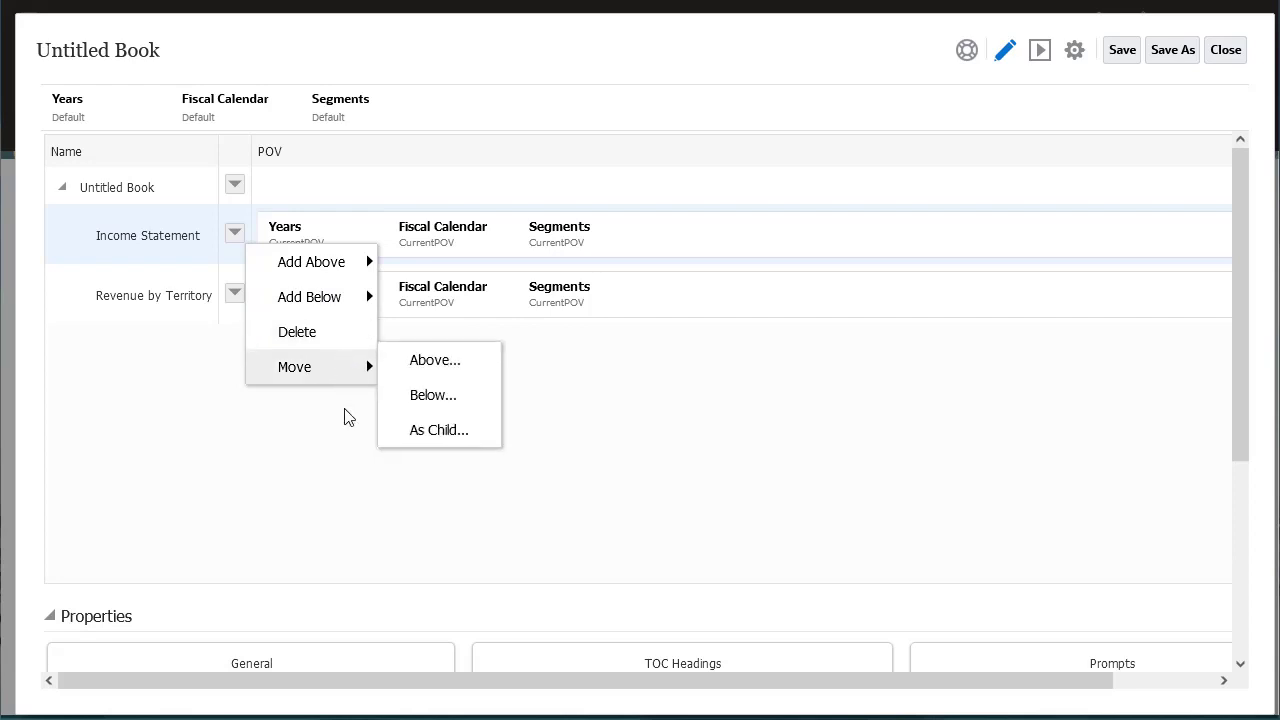
Step: Set the book's Segments point of view to Children of All Segments
left_click(344, 415)
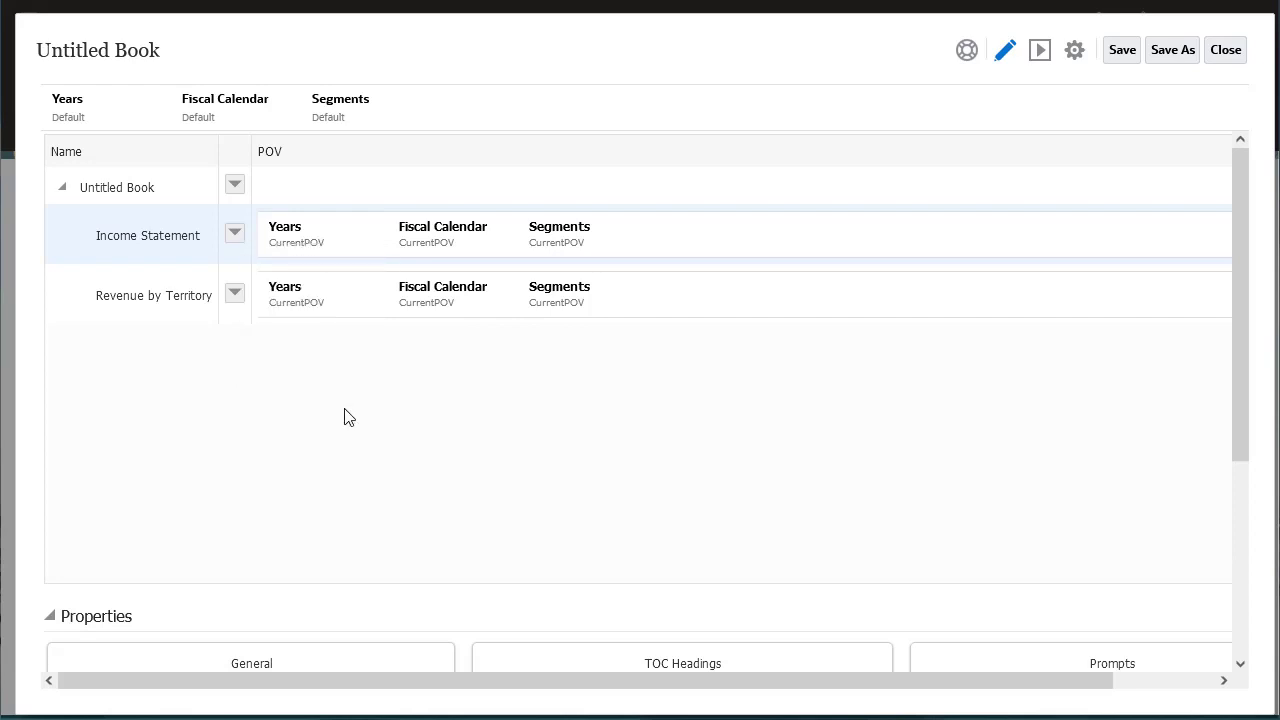
left_click(333, 122)
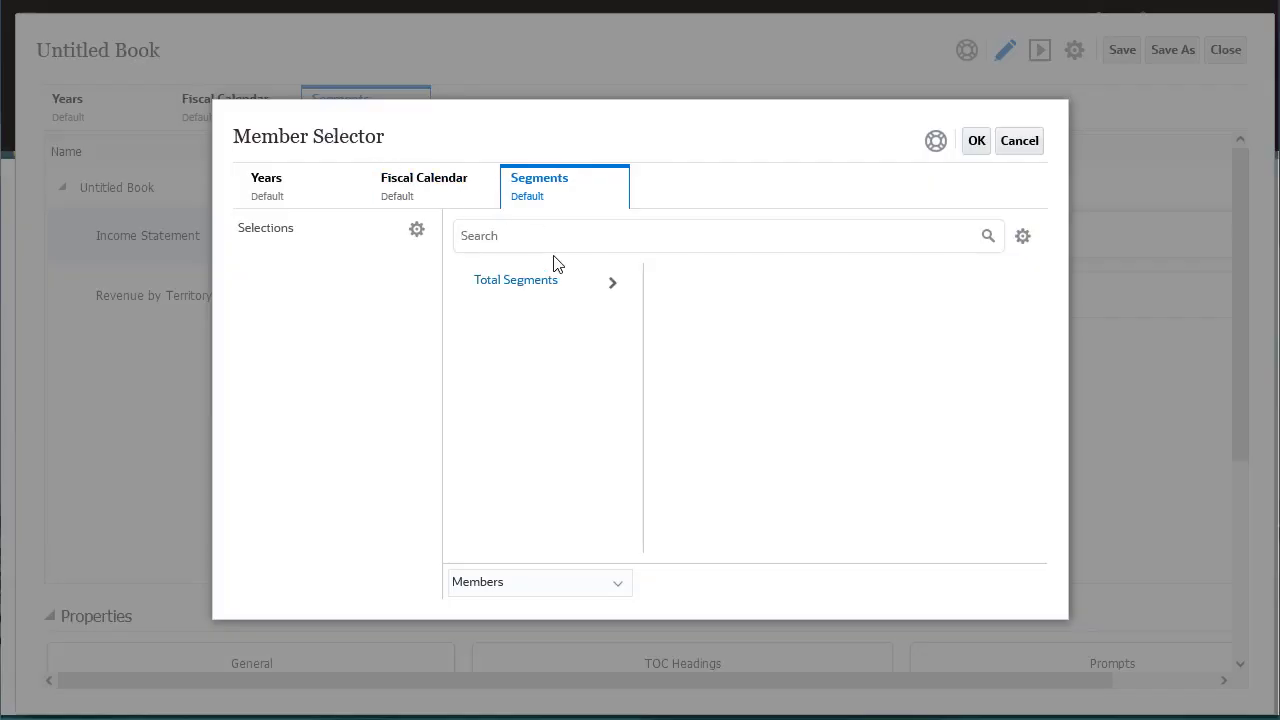
left_click(613, 284)
left_click(705, 290)
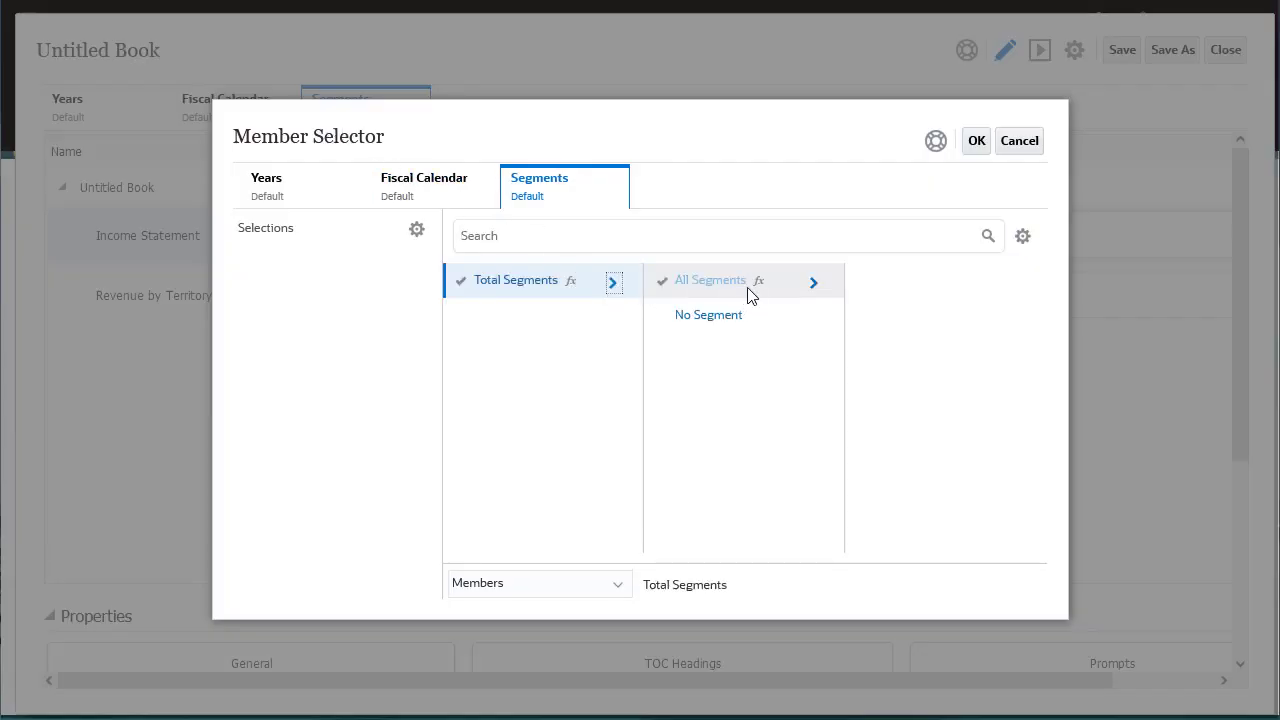
left_click(759, 282)
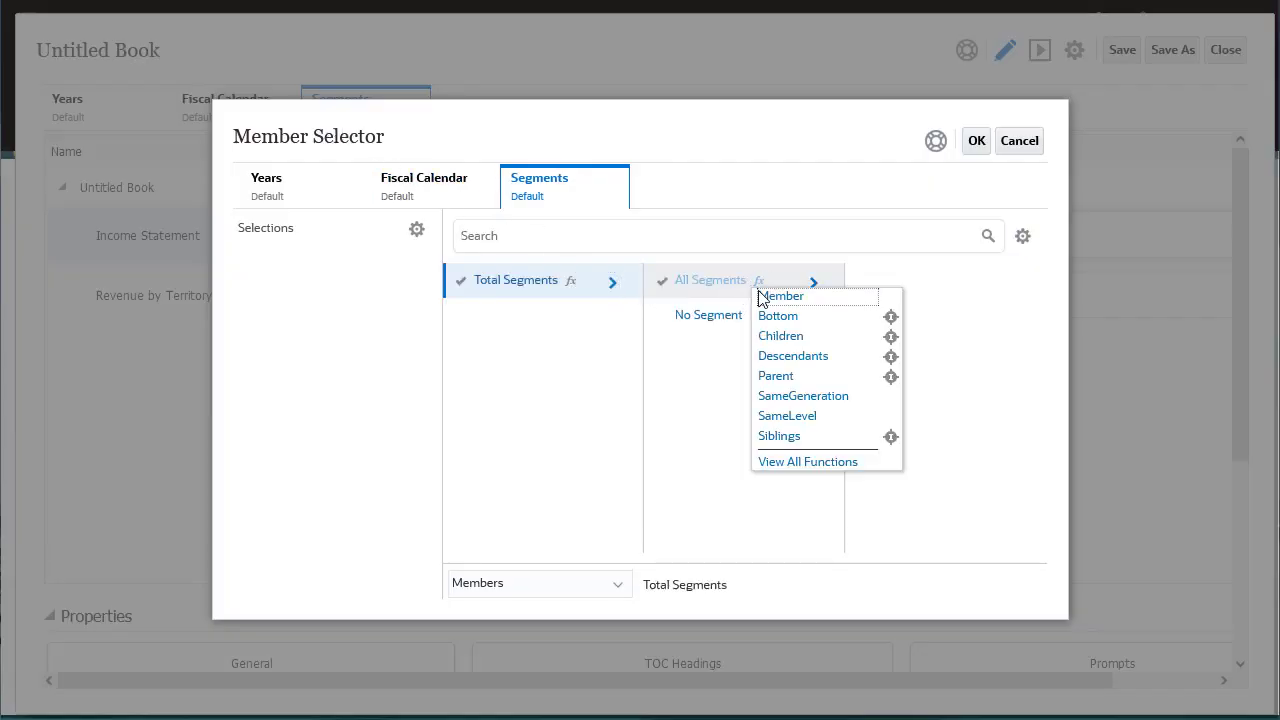
left_click(781, 336)
left_click(977, 143)
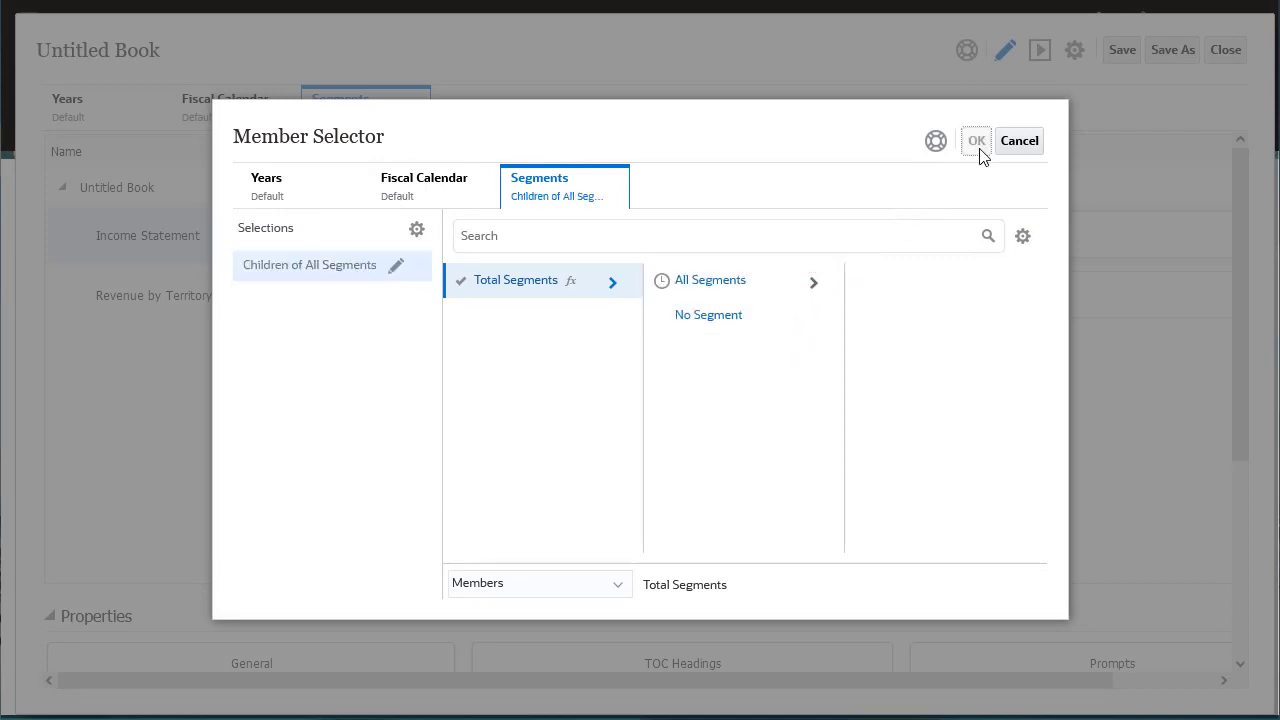
Step: Show only suggested Segments members, then preview to confirm Electronics and Services are offered
left_click(418, 97)
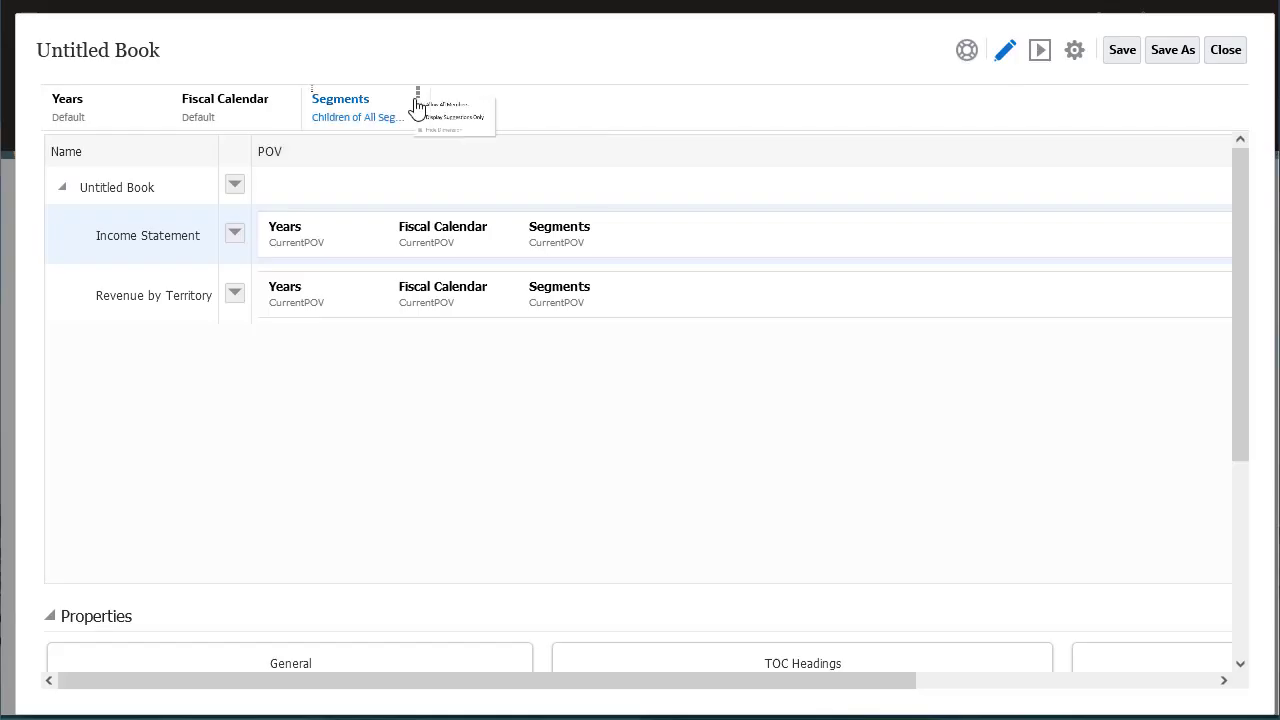
left_click(433, 154)
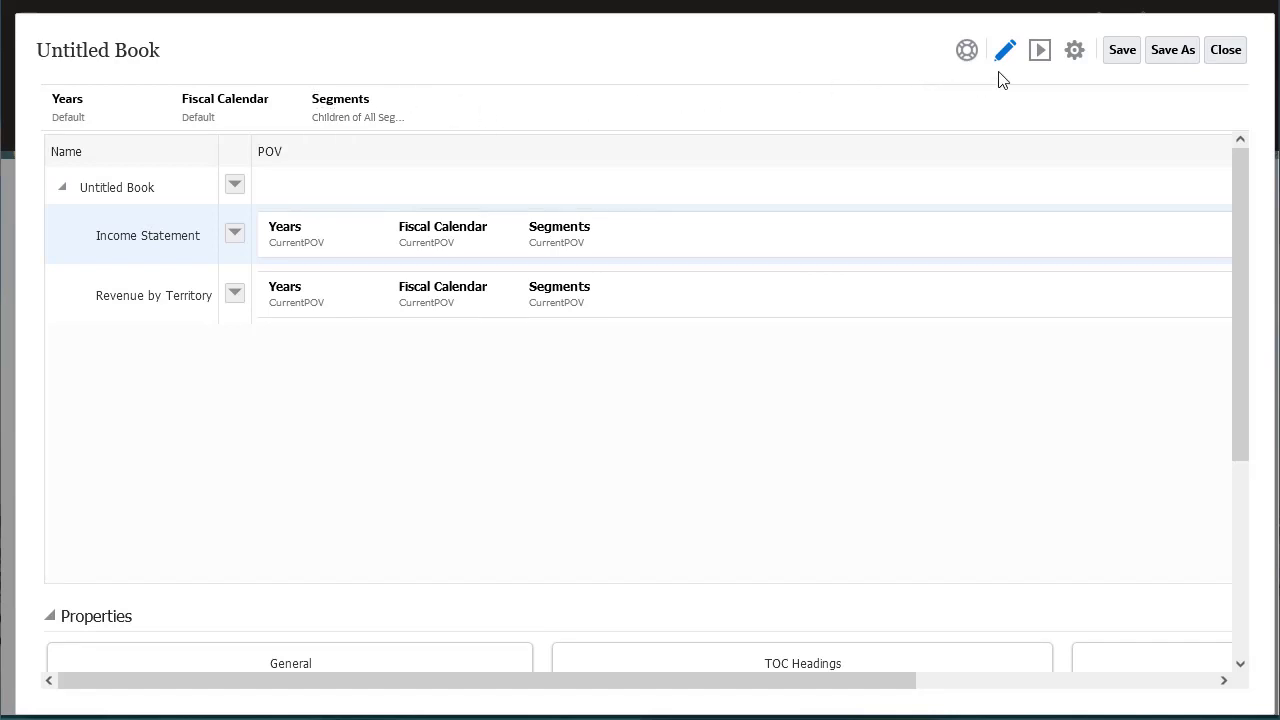
left_click(1039, 52)
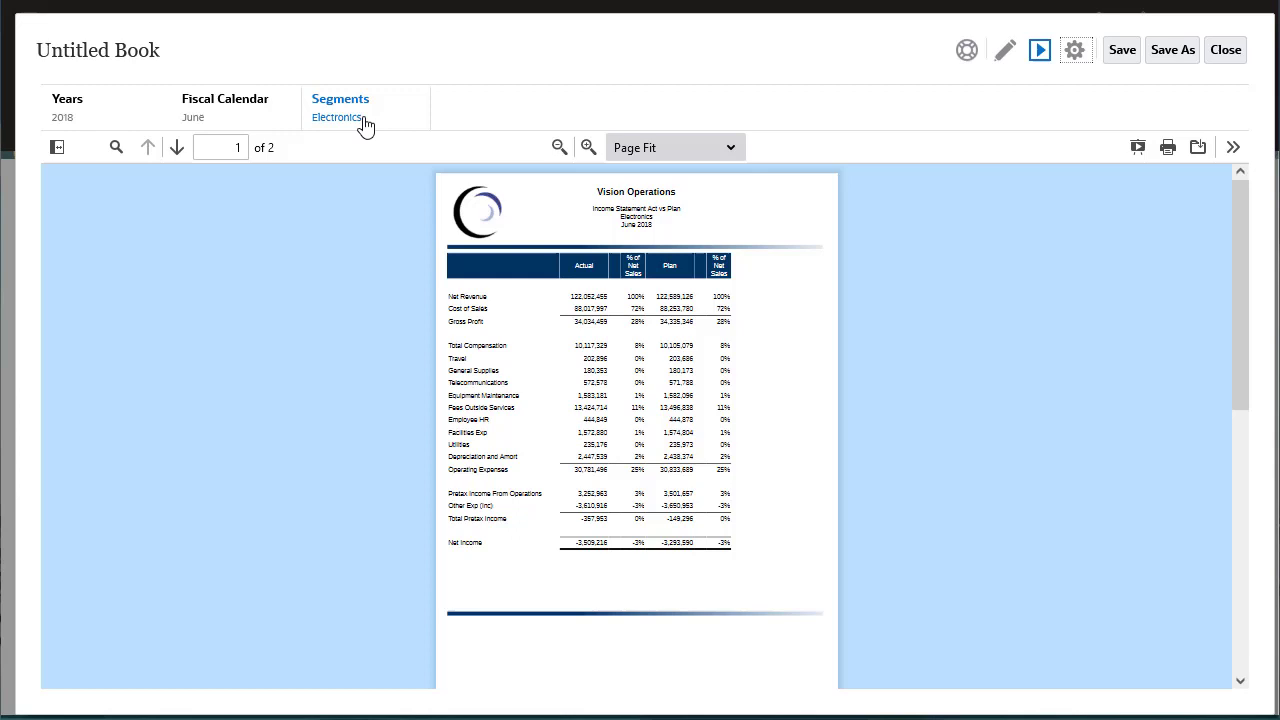
left_click(336, 119)
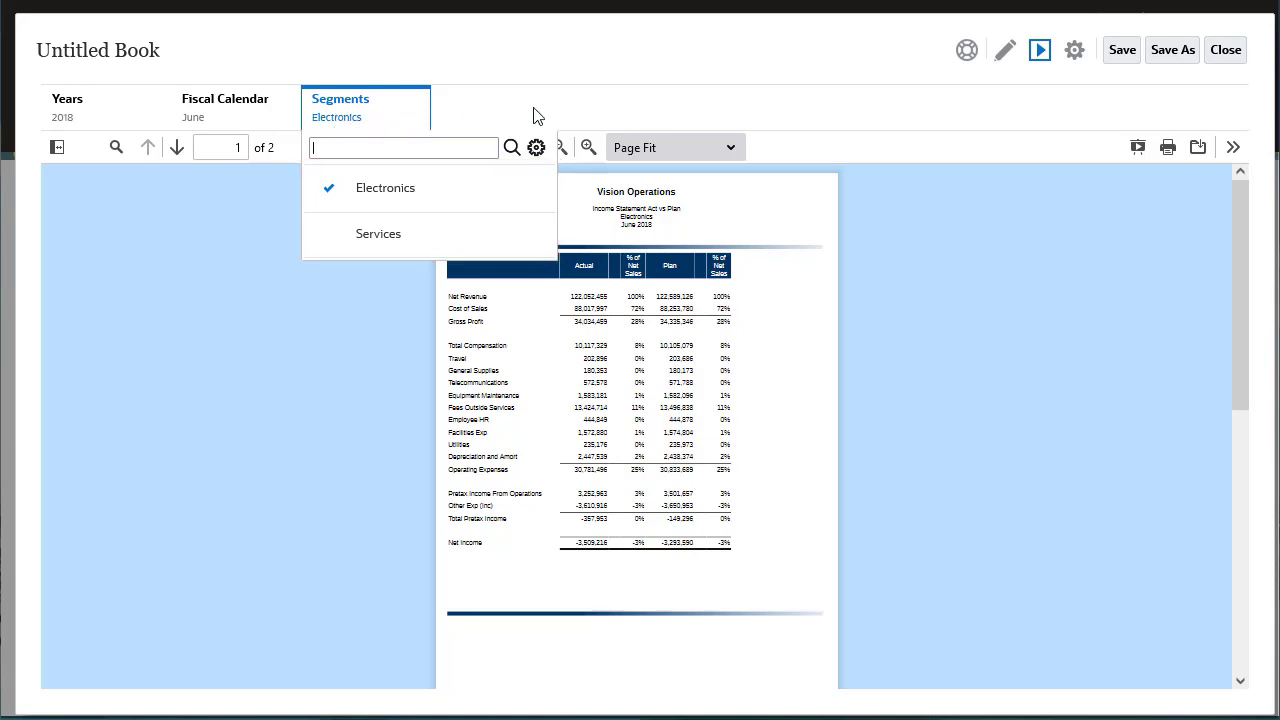
Step: Replace CurrentPOV with All Segments for Revenue by Territory's Segments, then preview page 2
left_click(1004, 50)
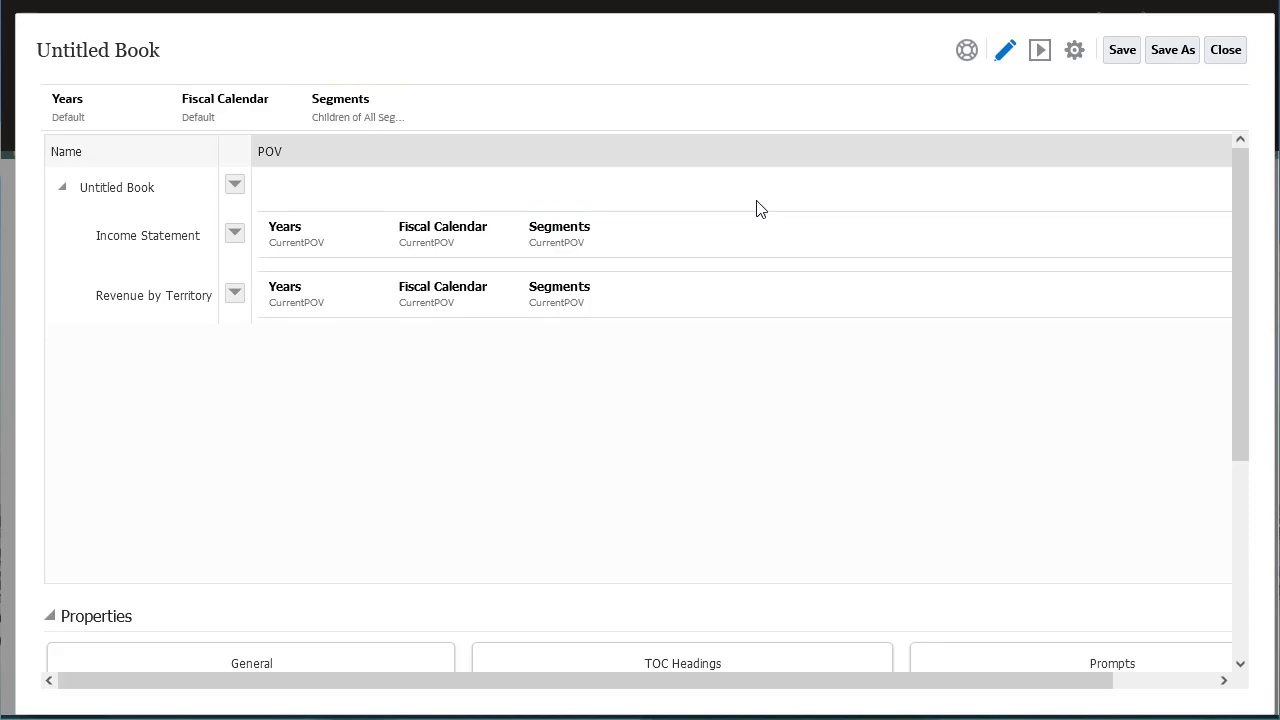
left_click(562, 306)
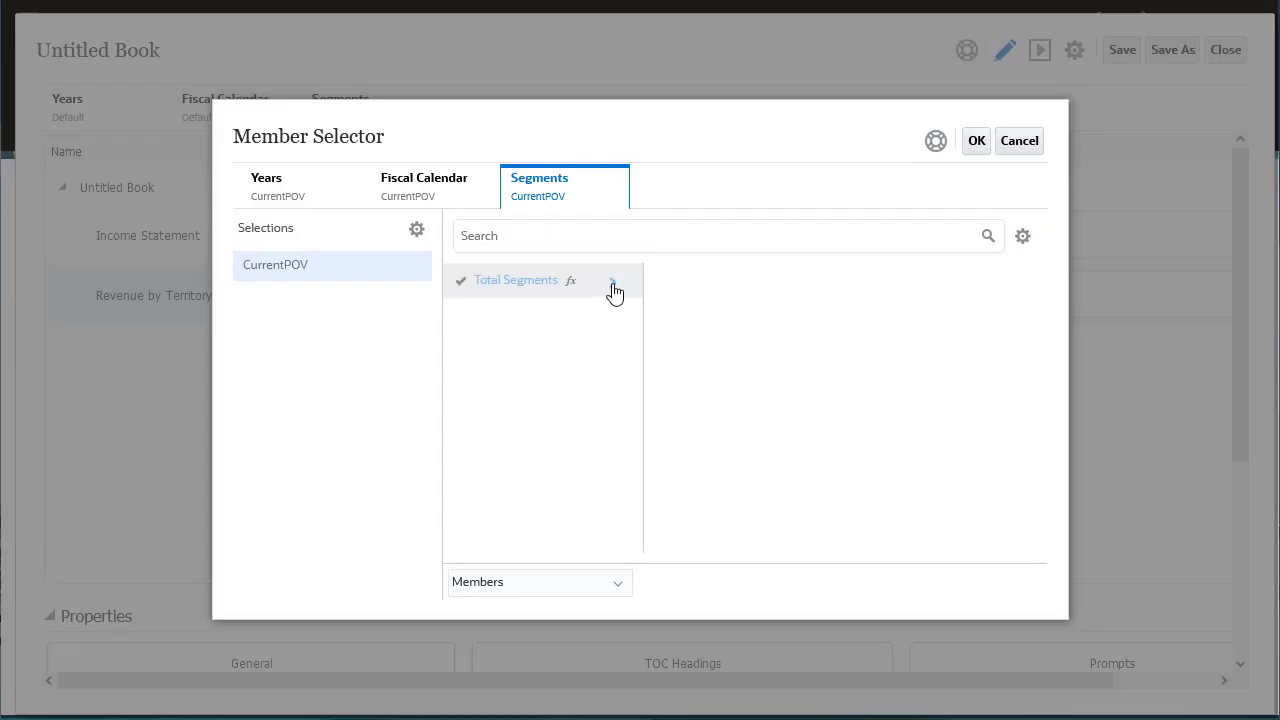
left_click(664, 285)
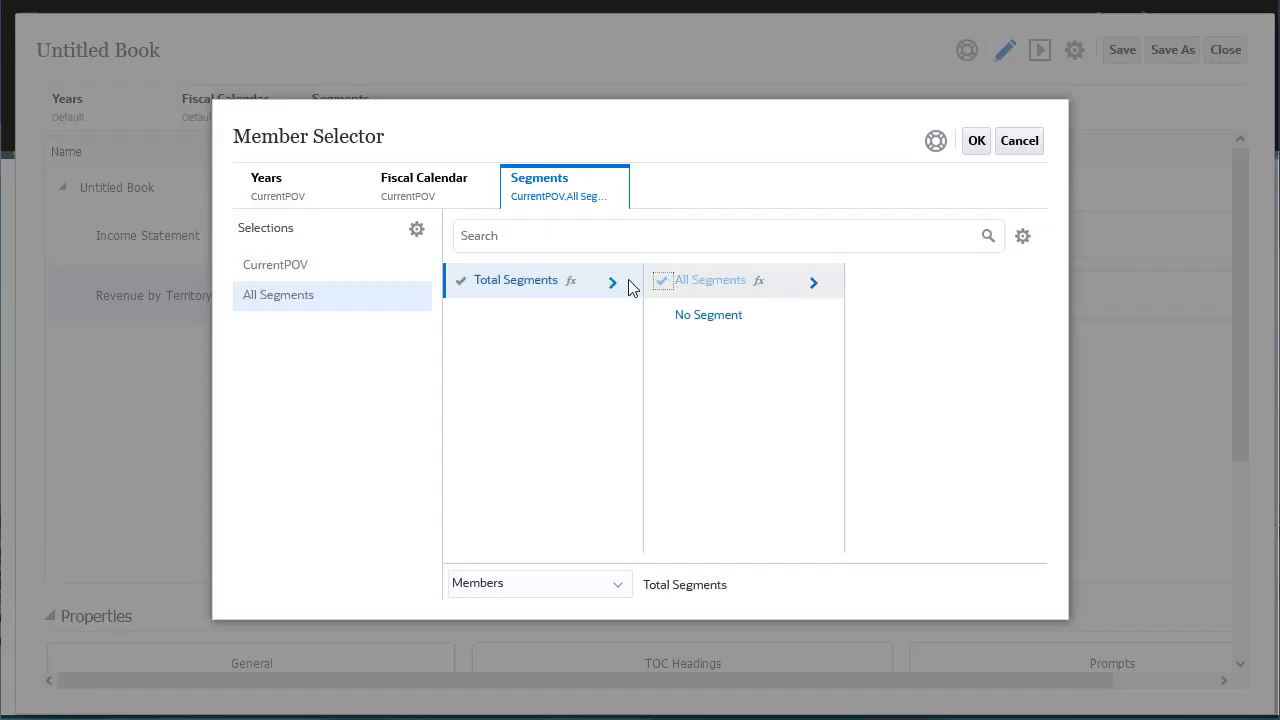
left_click(322, 266)
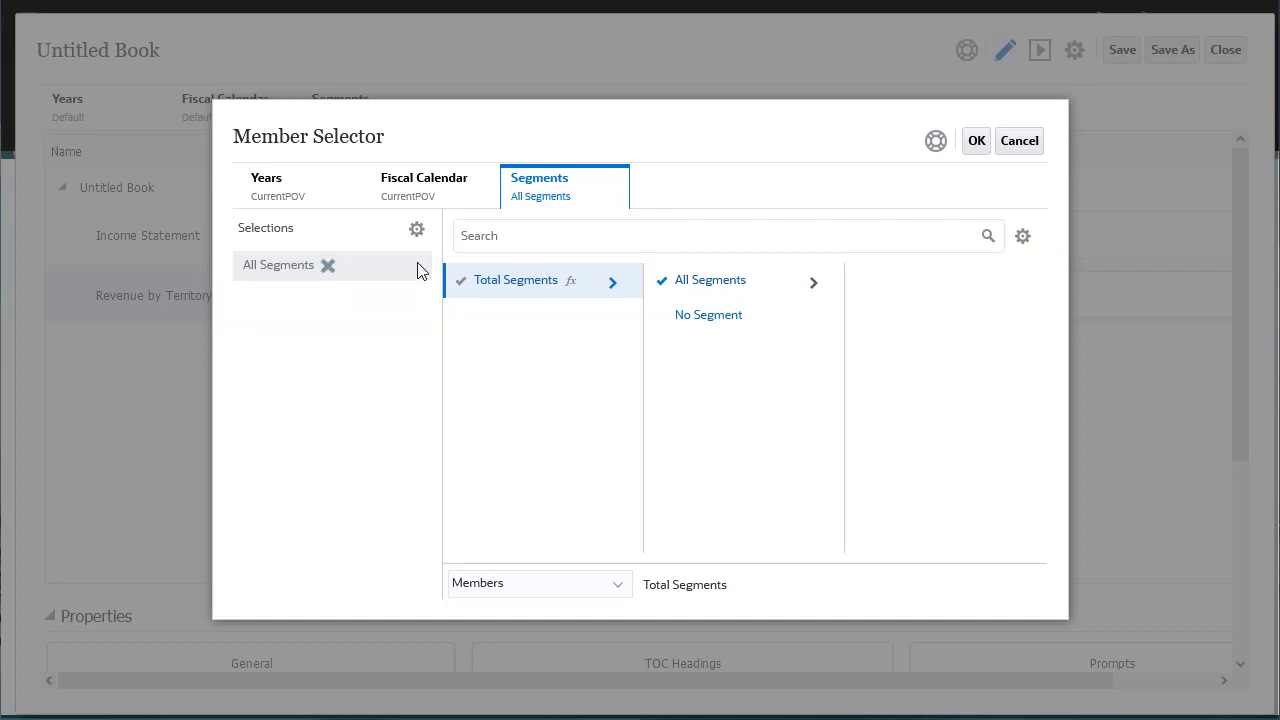
left_click(975, 141)
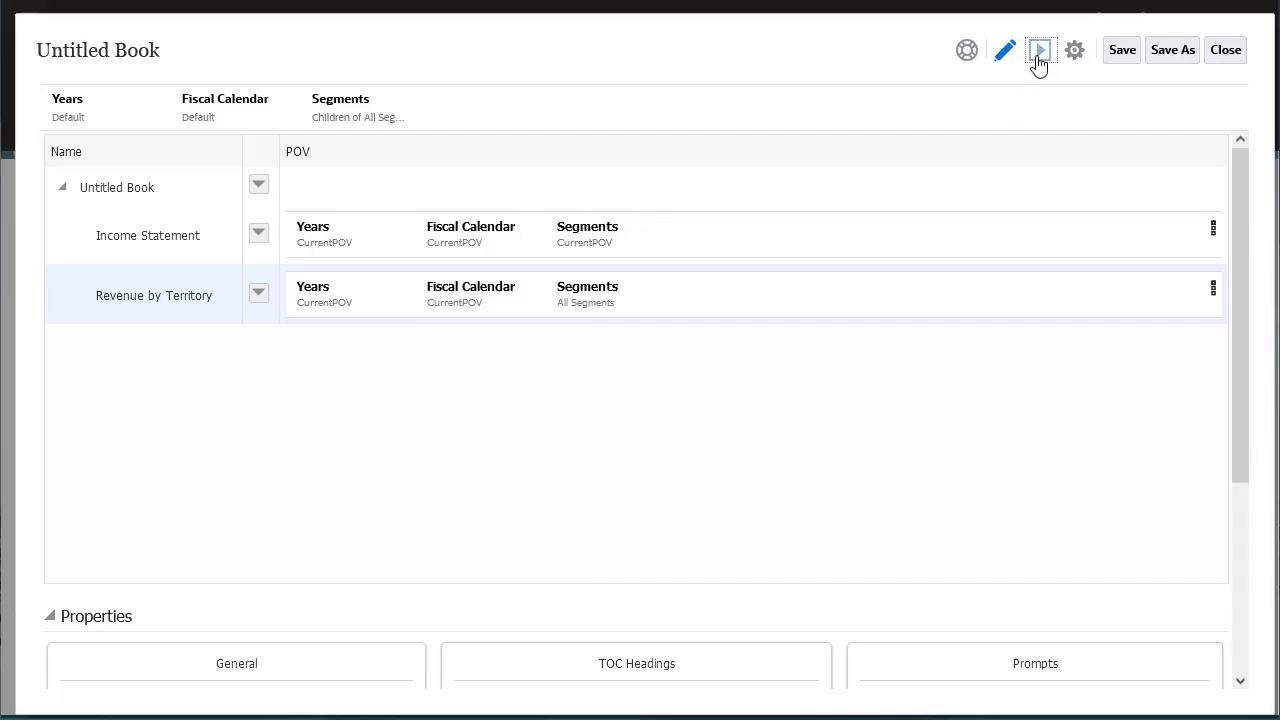
left_click(1039, 52)
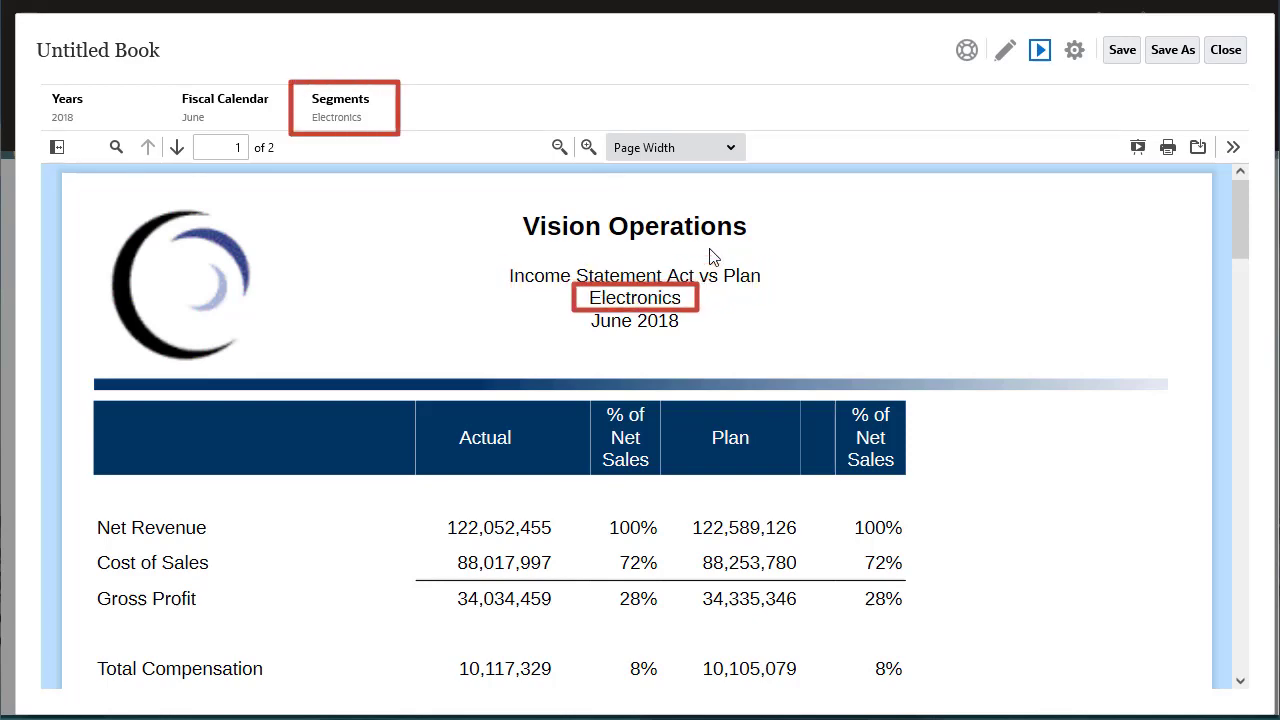
left_click_drag(1238, 235, 1215, 460)
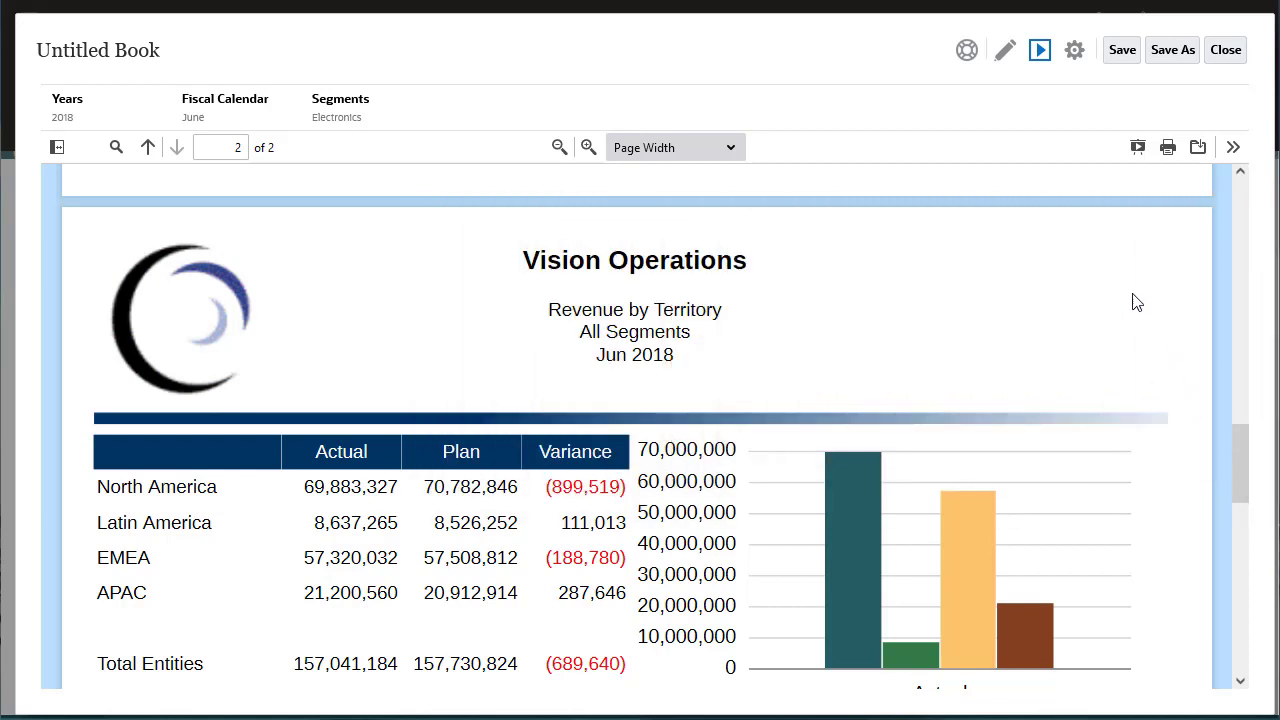
Step: Add Cover Page & TOC.docx from the Creating Books folder as a TOC child of the book
left_click(1005, 51)
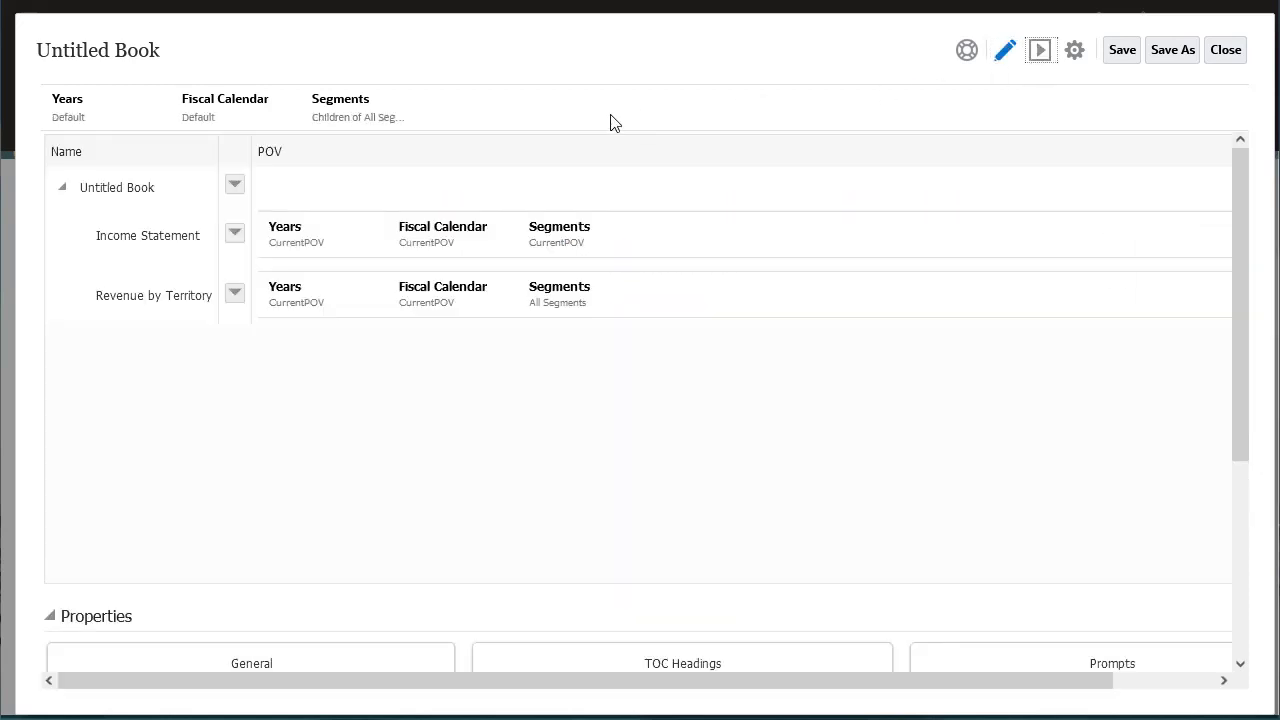
left_click(235, 185)
mouse_move(306, 213)
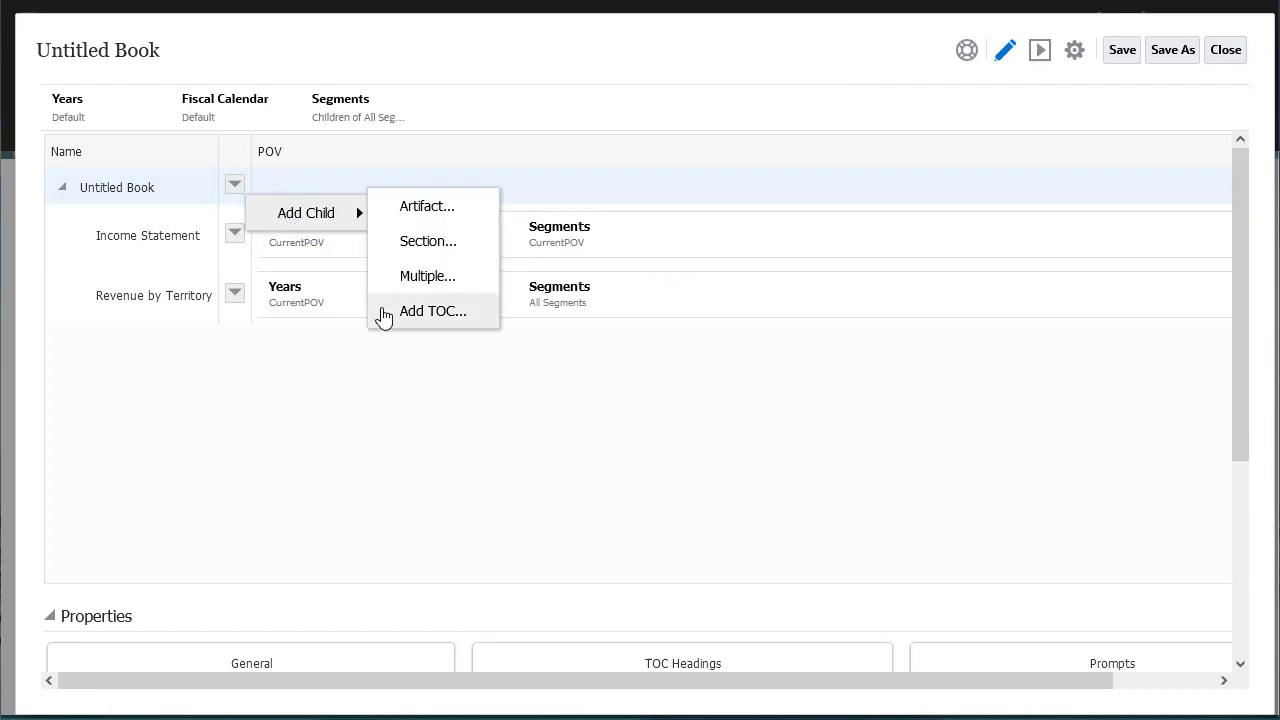
left_click(386, 312)
left_click(681, 245)
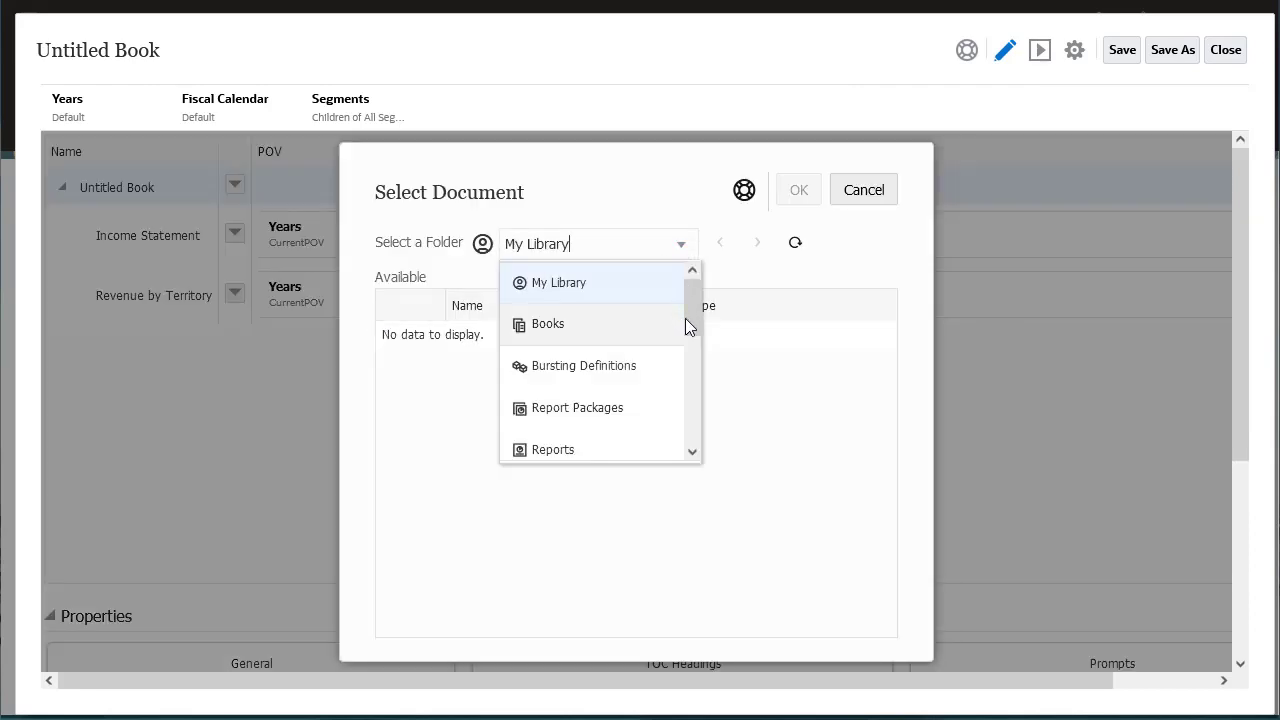
left_click_drag(686, 323, 685, 360)
left_click(626, 403)
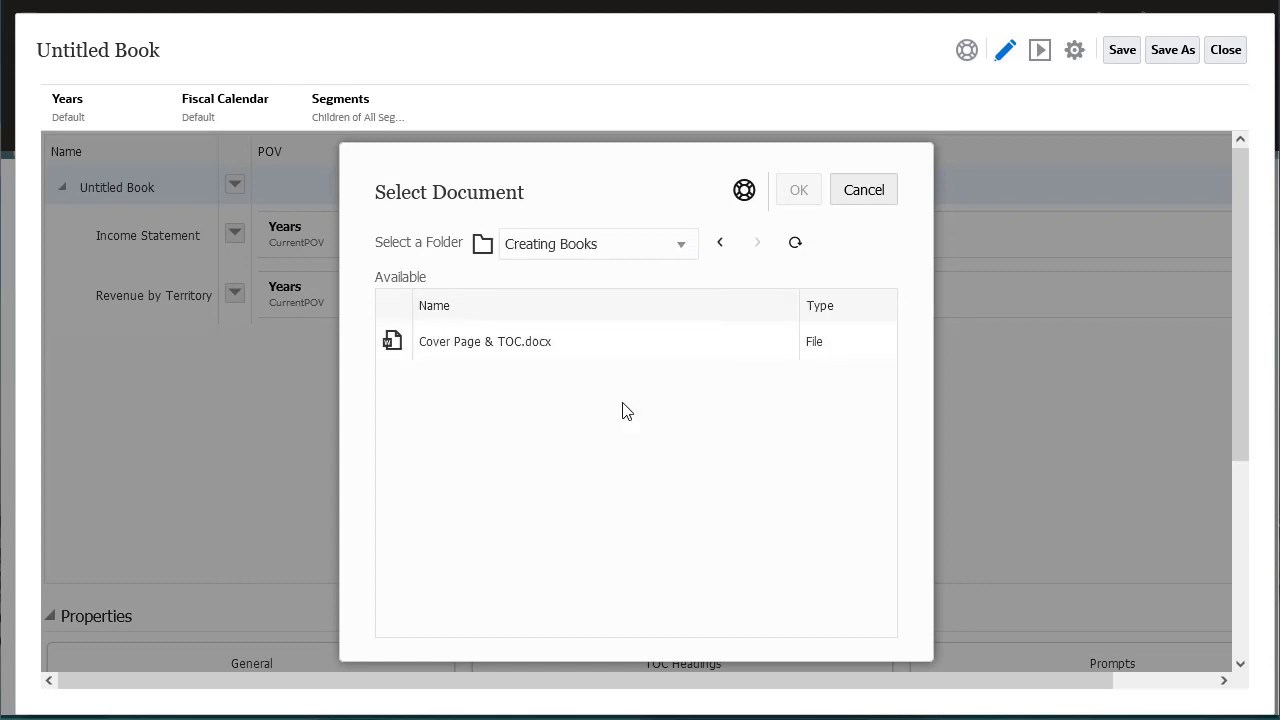
left_click(622, 352)
left_click(797, 192)
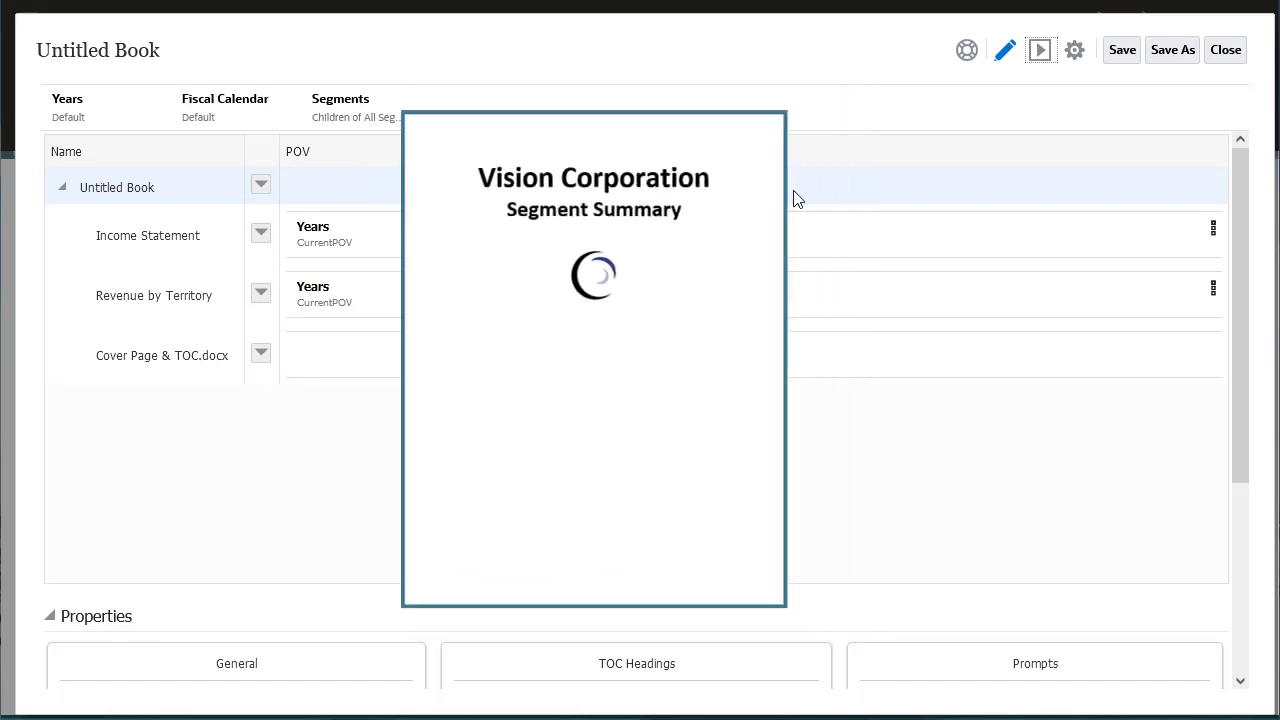
Step: Move Cover Page & TOC.docx above Income Statement
left_click(262, 355)
mouse_move(322, 487)
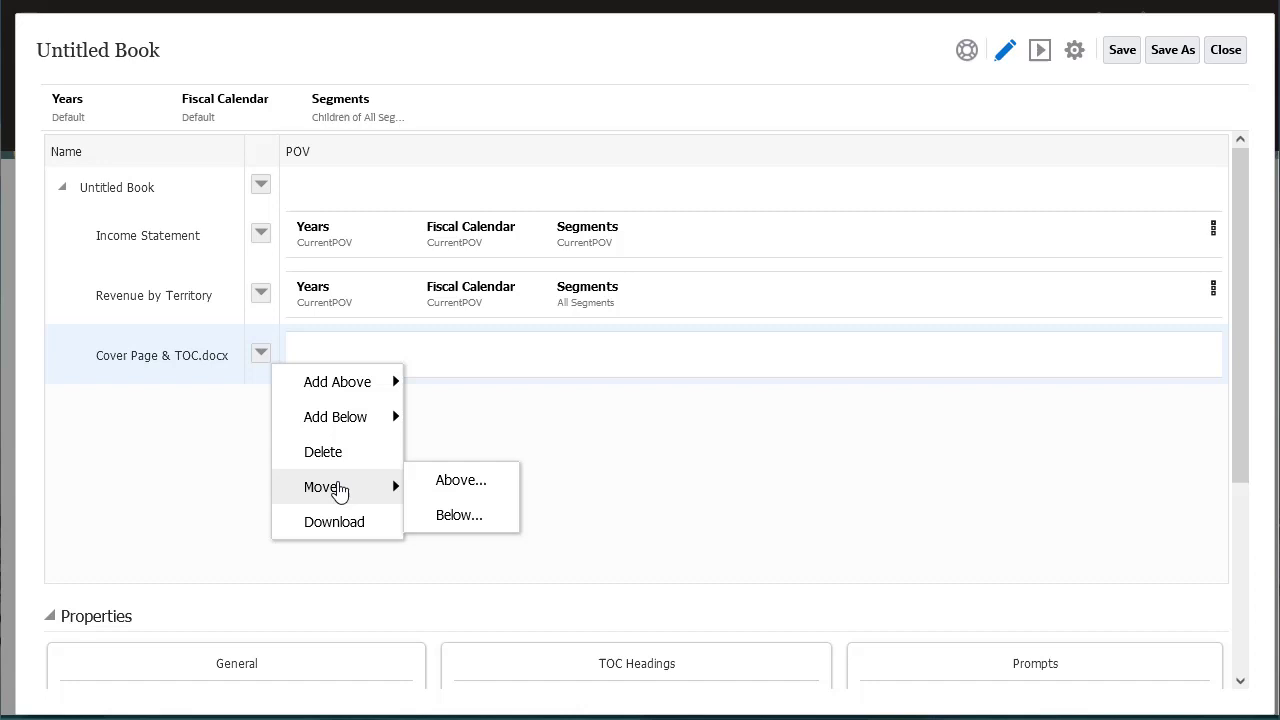
left_click(458, 484)
left_click(501, 382)
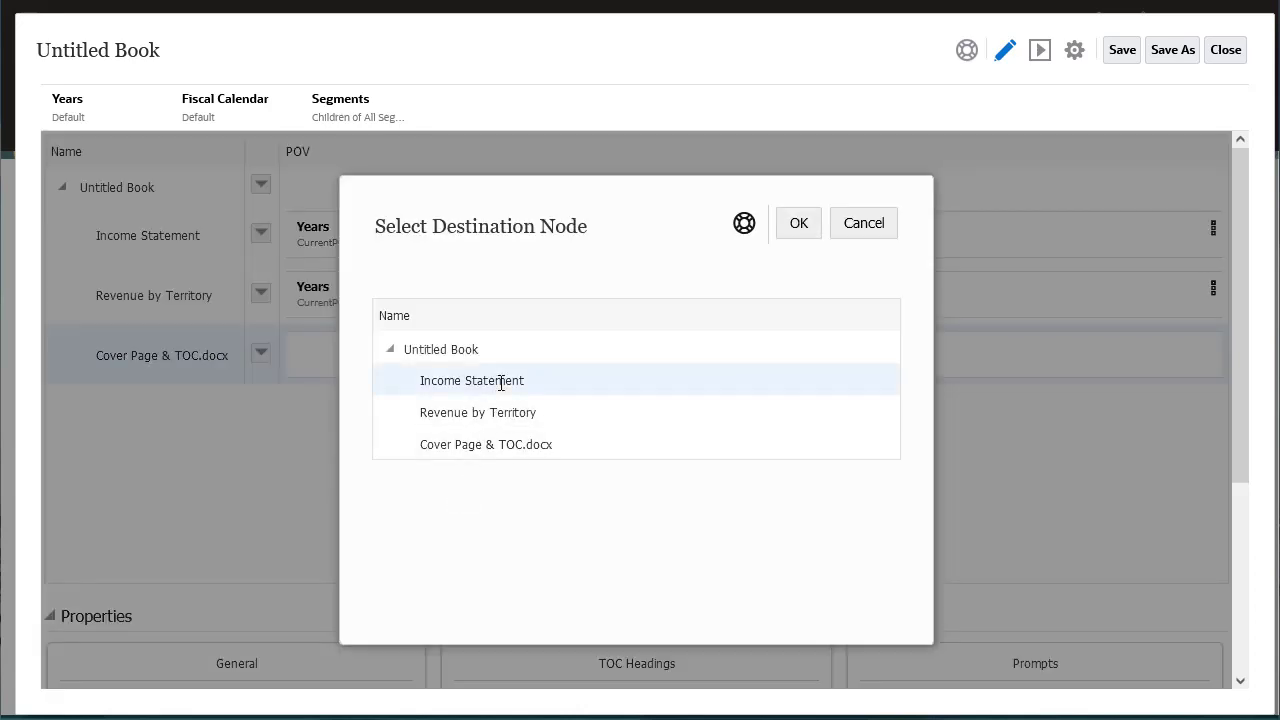
left_click(797, 229)
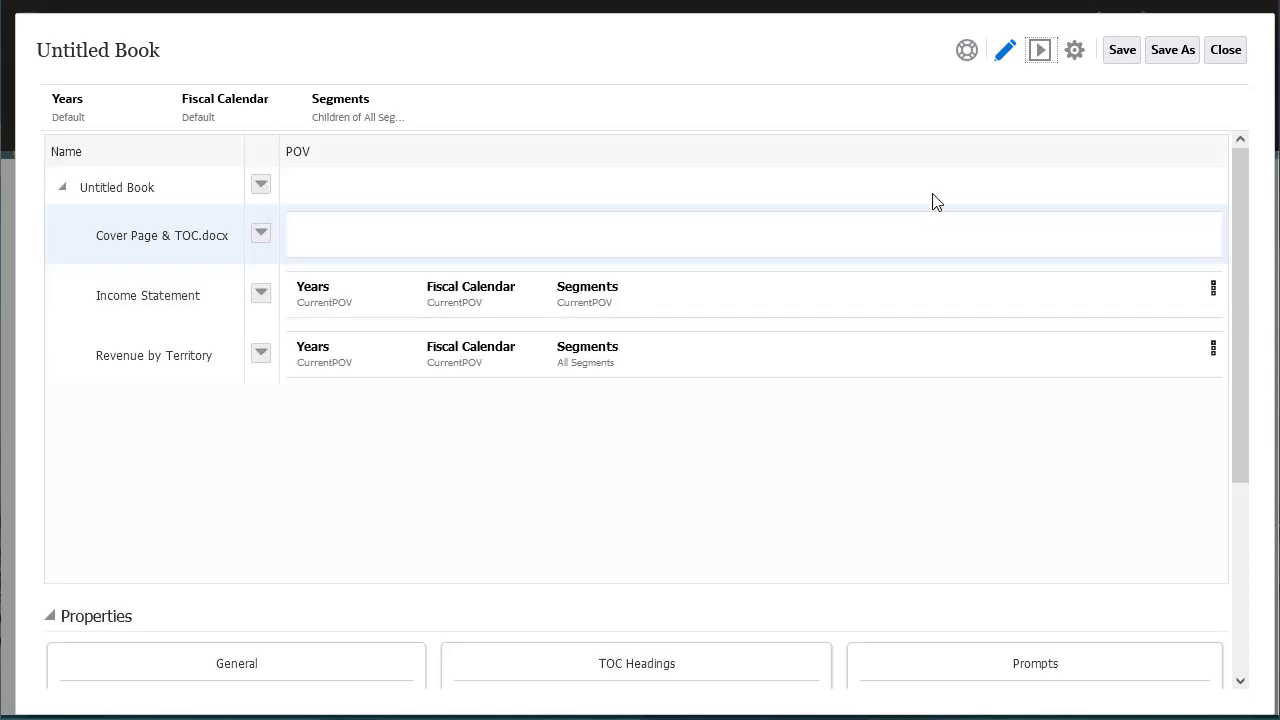
Step: Preview the four-page book with its Vision Corporation cover and contents, then resume editing
left_click(1037, 57)
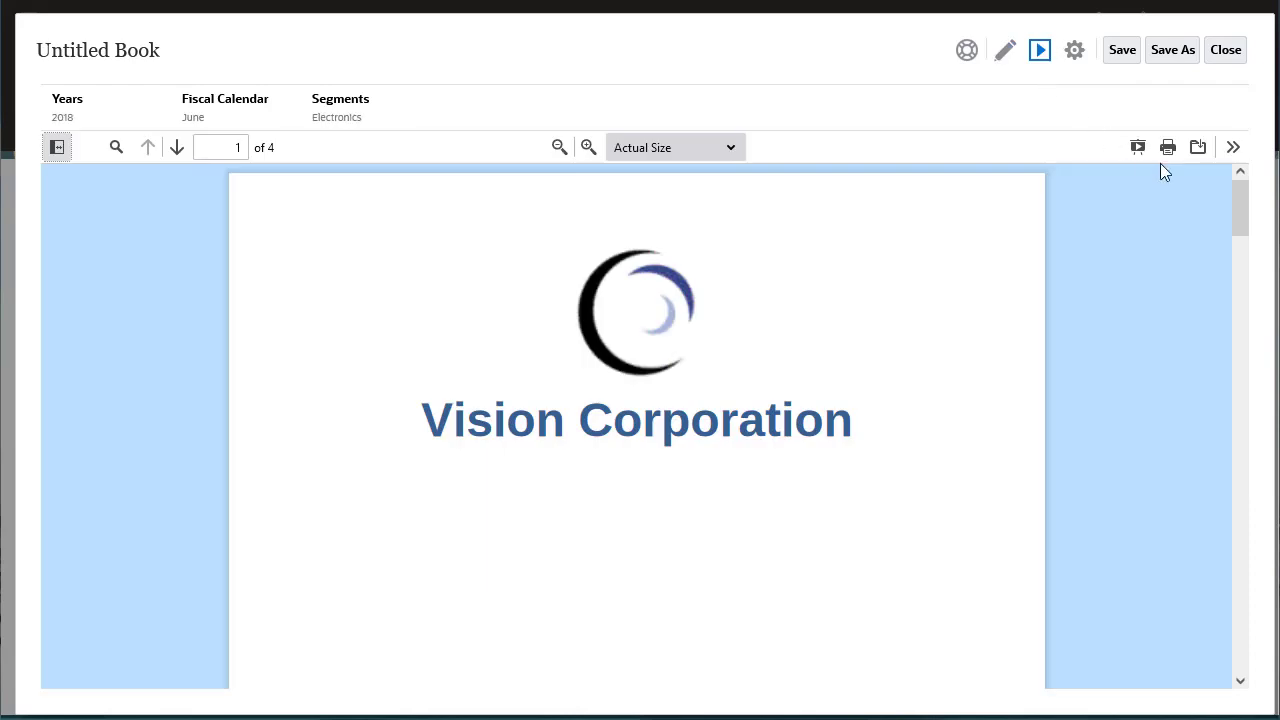
left_click_drag(1238, 228, 1237, 349)
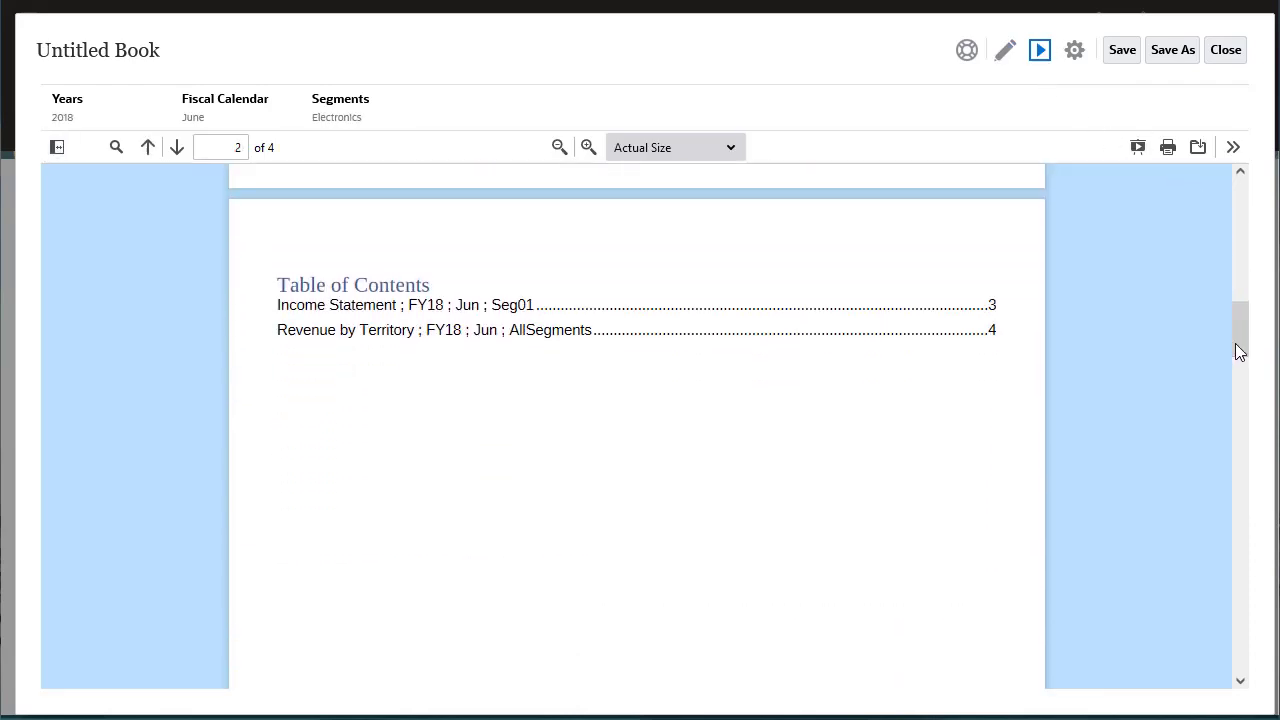
left_click(1005, 58)
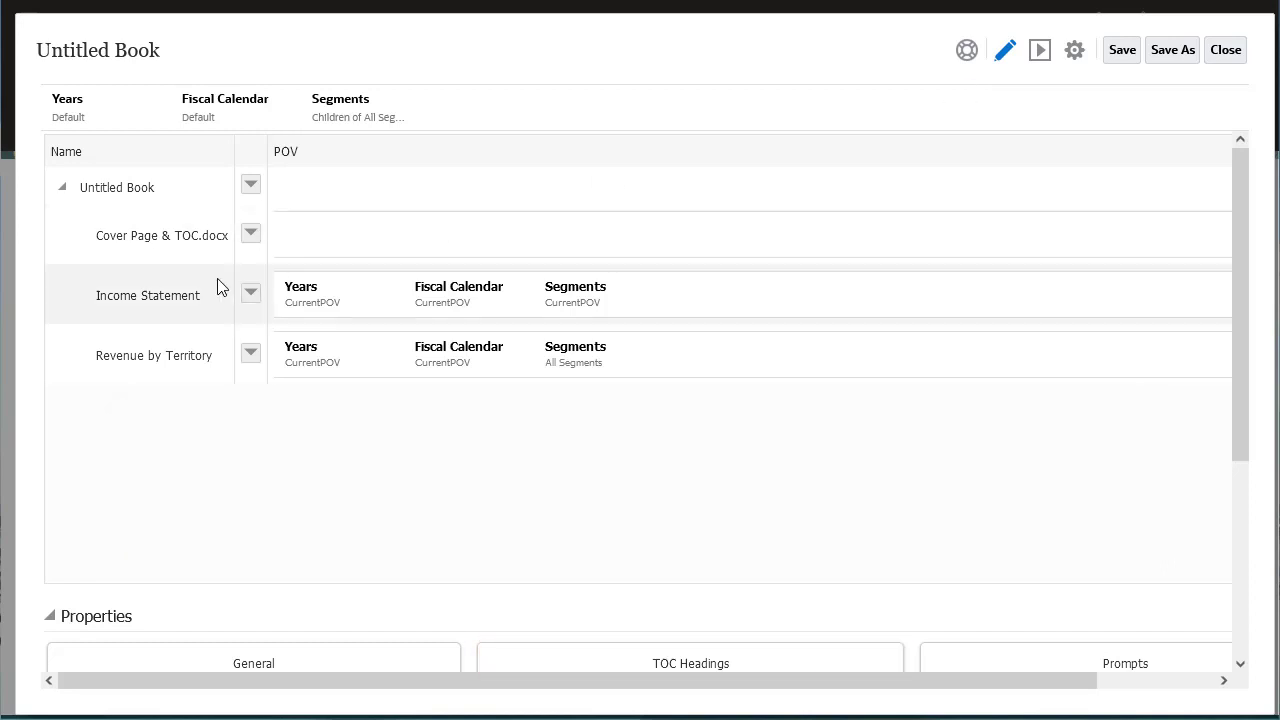
Step: Trim the Income Statement TOC heading down to ArtifactName()
left_click_drag(1232, 313, 1233, 505)
left_click(605, 506)
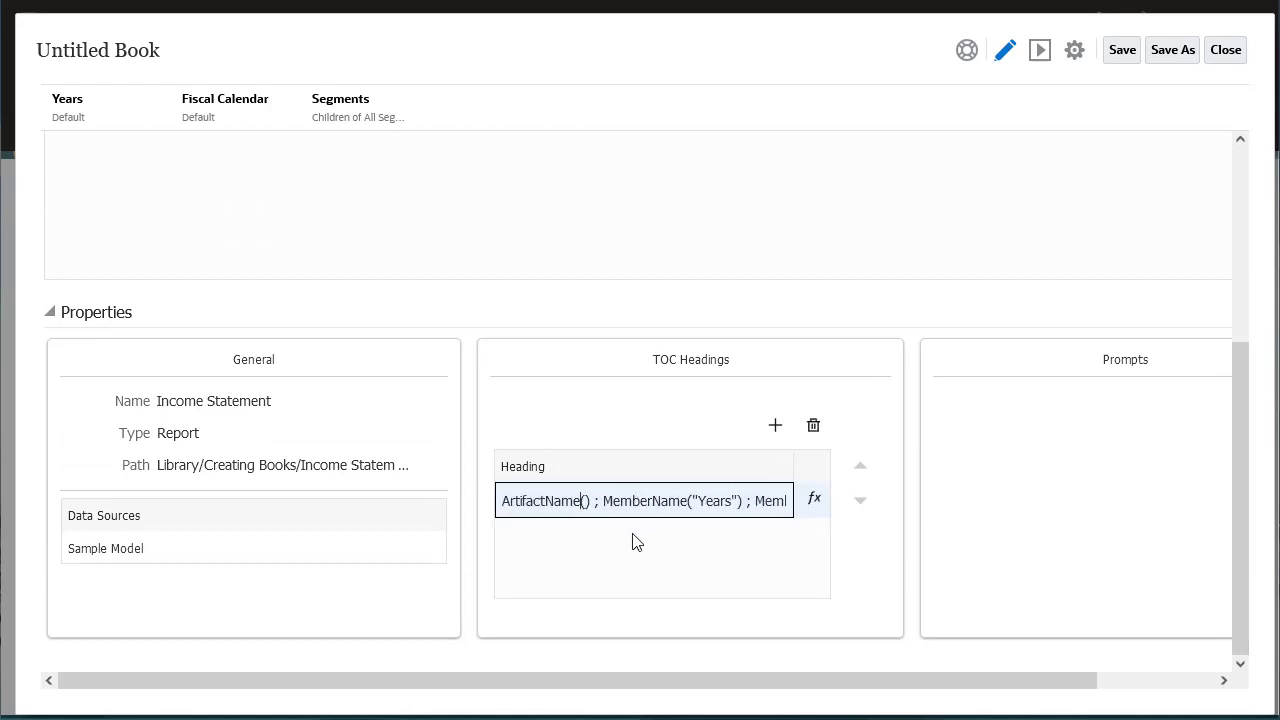
key("Delete")
key("Delete")
key("Delete")
key("Delete")
key("Delete")
key("Delete")
key("Delete")
key("Delete")
key("Delete")
key("Return")
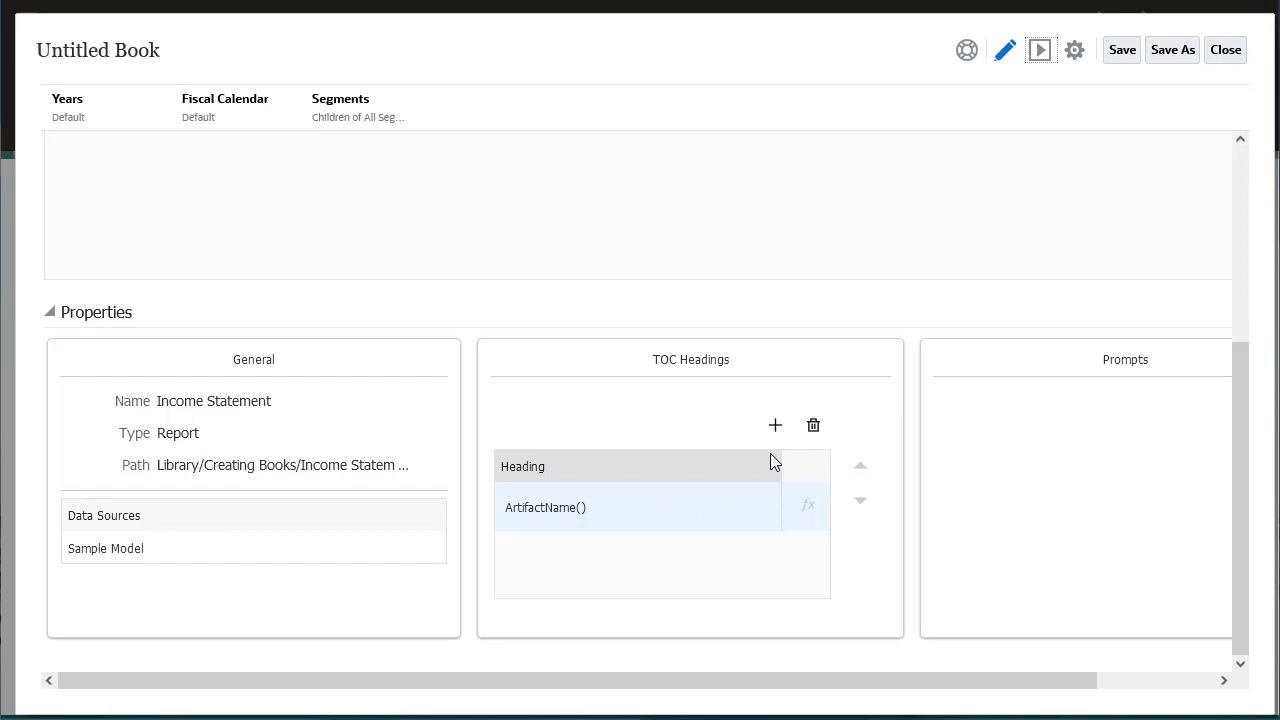
Step: Add a second TOC heading MemberAlias("Segments") and preview the Table of Contents page
left_click(775, 425)
left_click(730, 552)
left_click(802, 550)
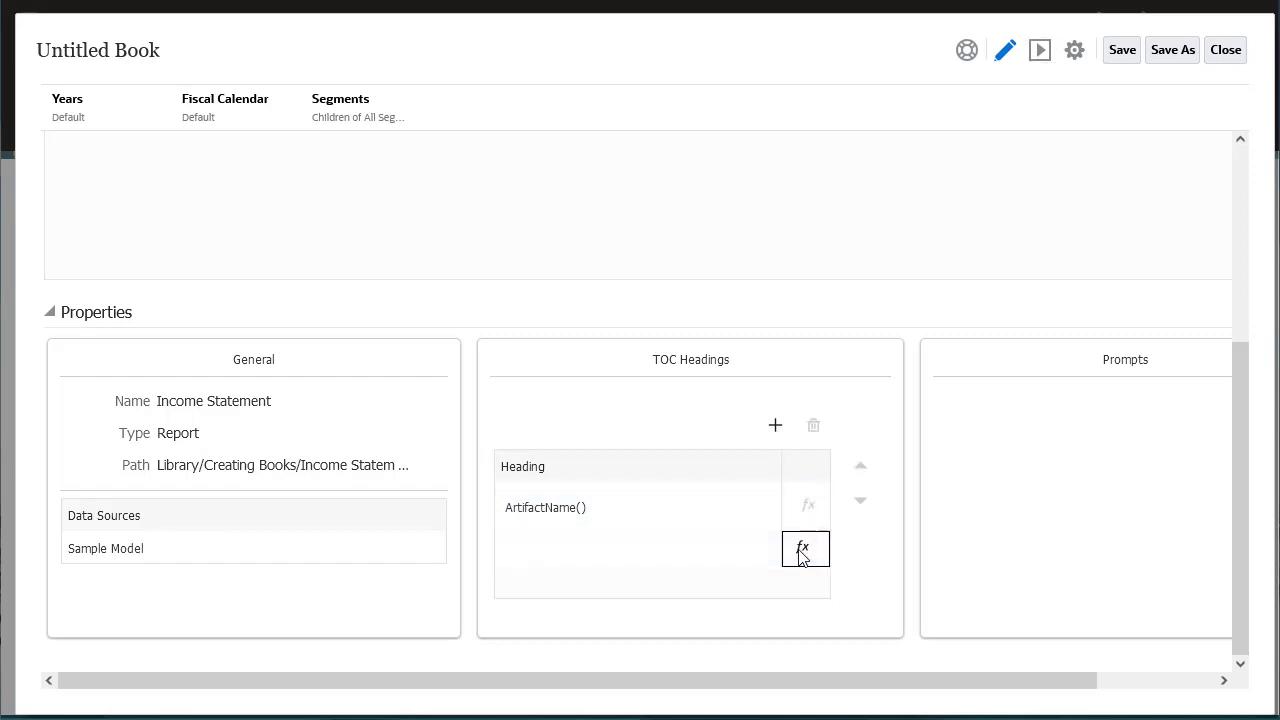
left_click(676, 275)
left_click(572, 386)
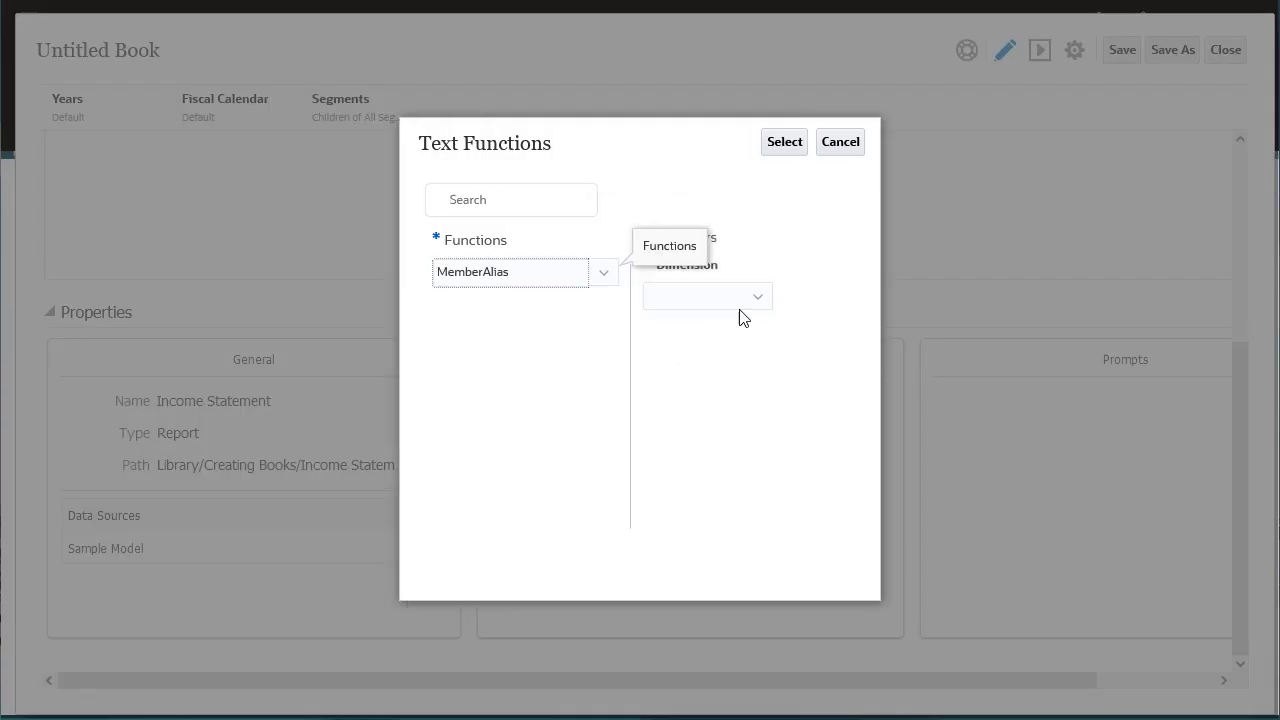
left_click(756, 298)
left_click(724, 378)
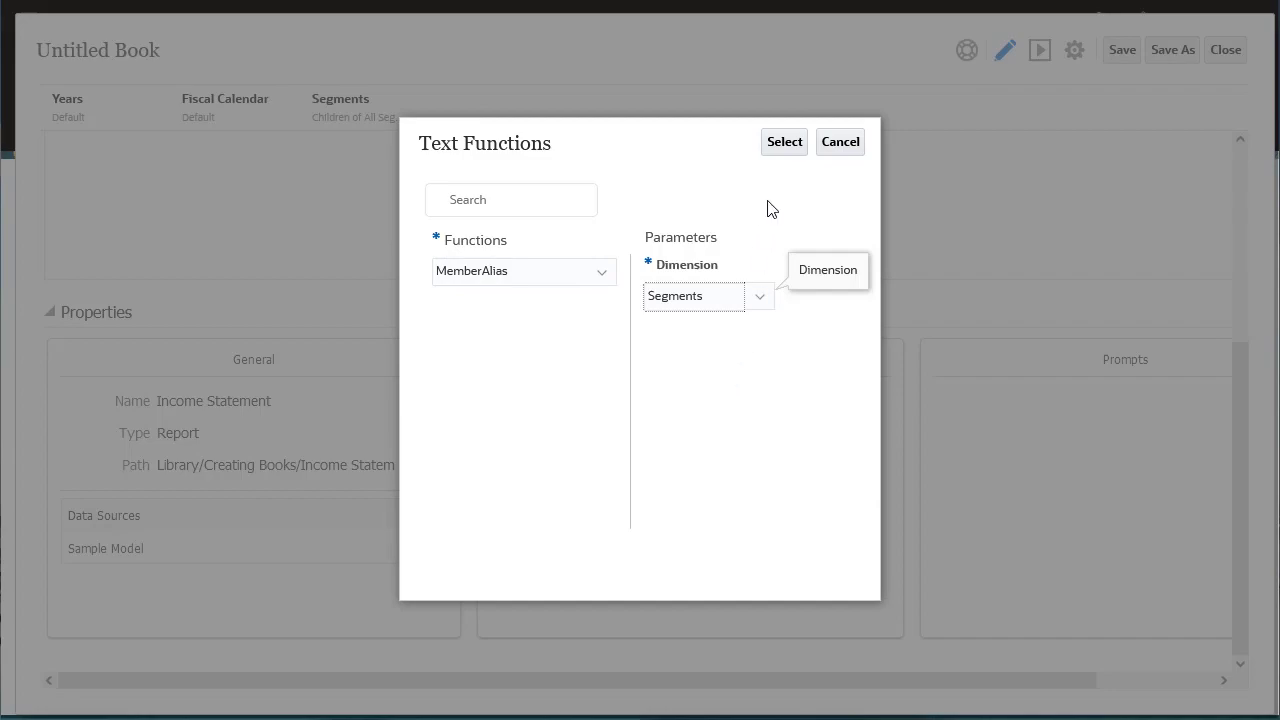
left_click(784, 147)
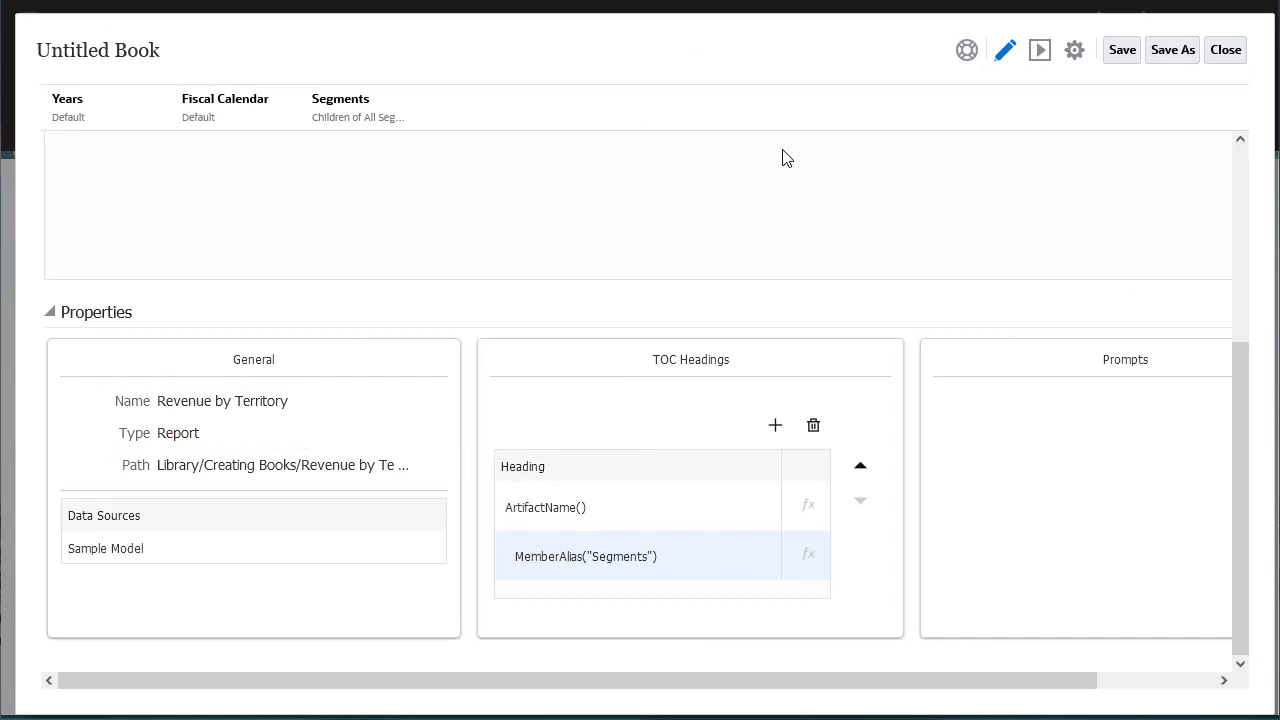
left_click(1038, 52)
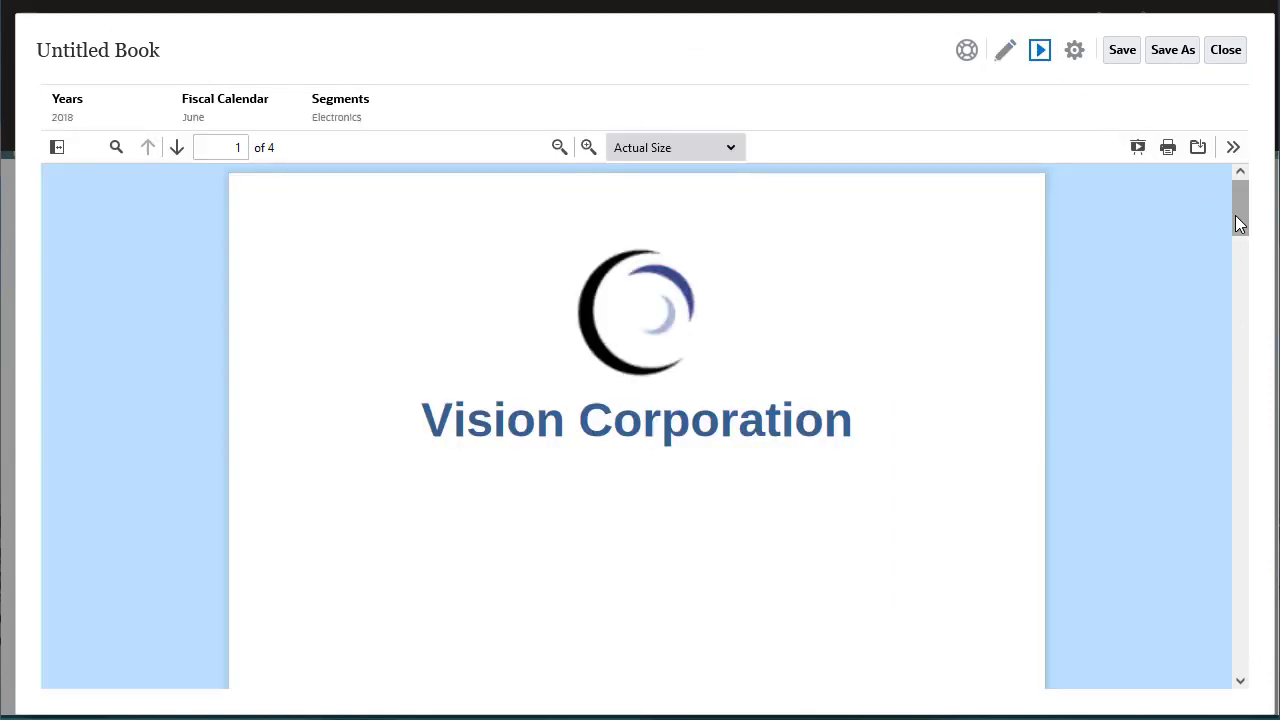
left_click_drag(1239, 206, 1246, 346)
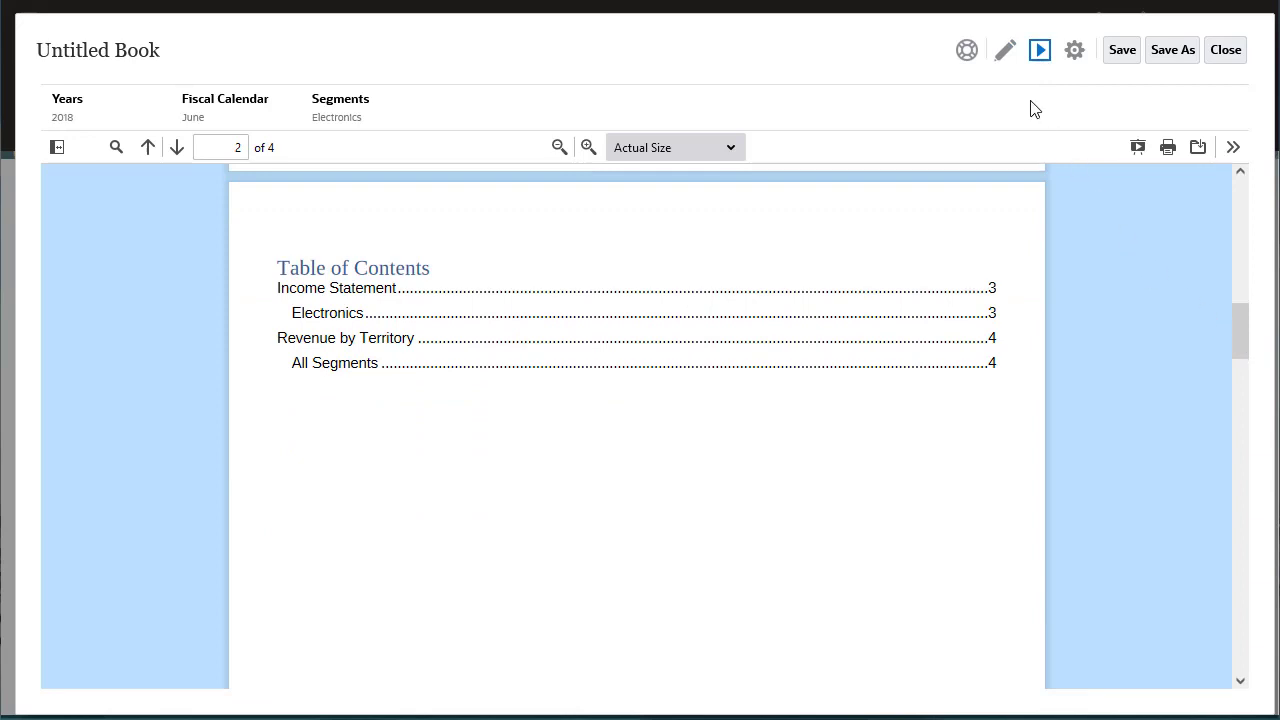
Step: Add a centred footer 'Page &[Page] of &[Pages]' to all pages of the book
left_click(1003, 52)
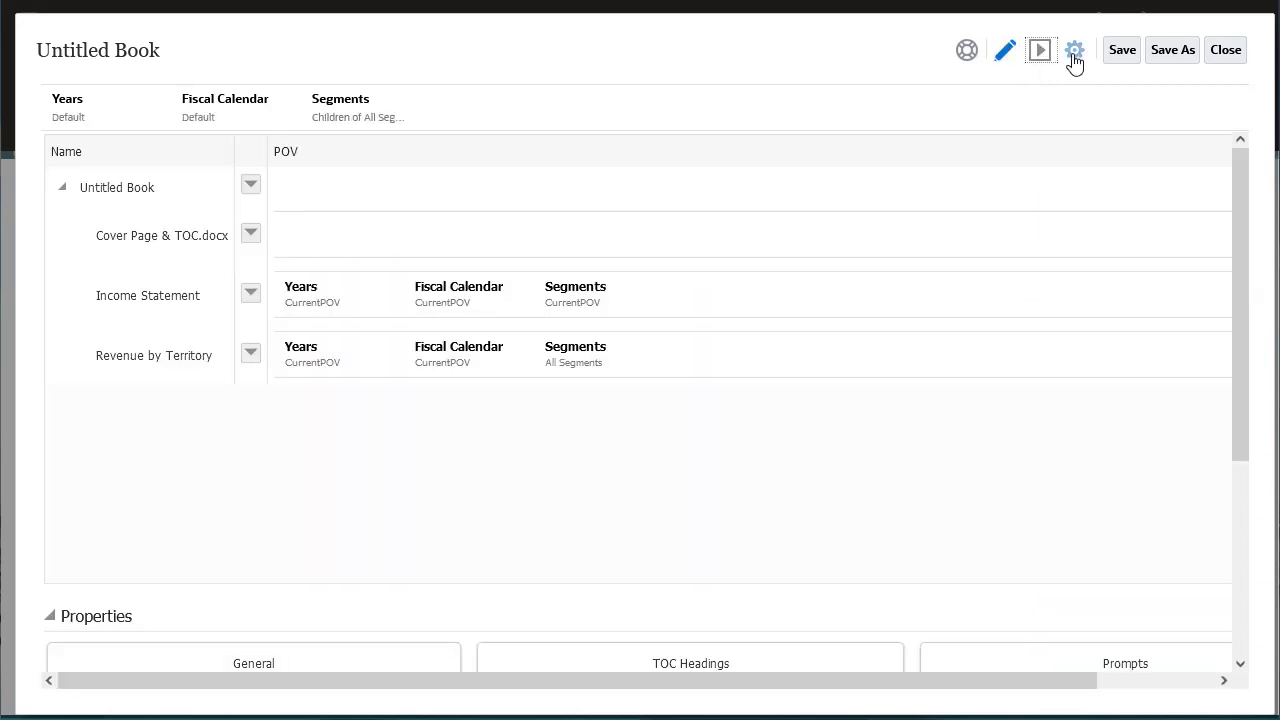
left_click(1074, 56)
left_click(1035, 75)
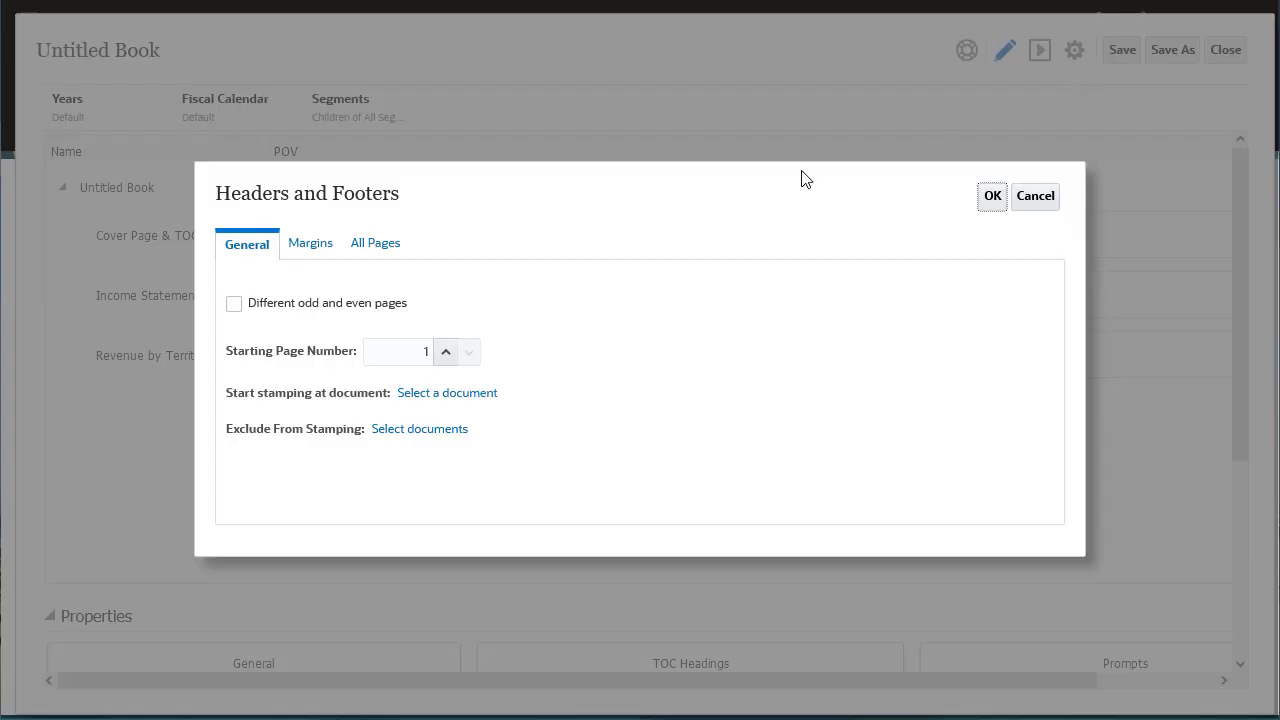
left_click(376, 247)
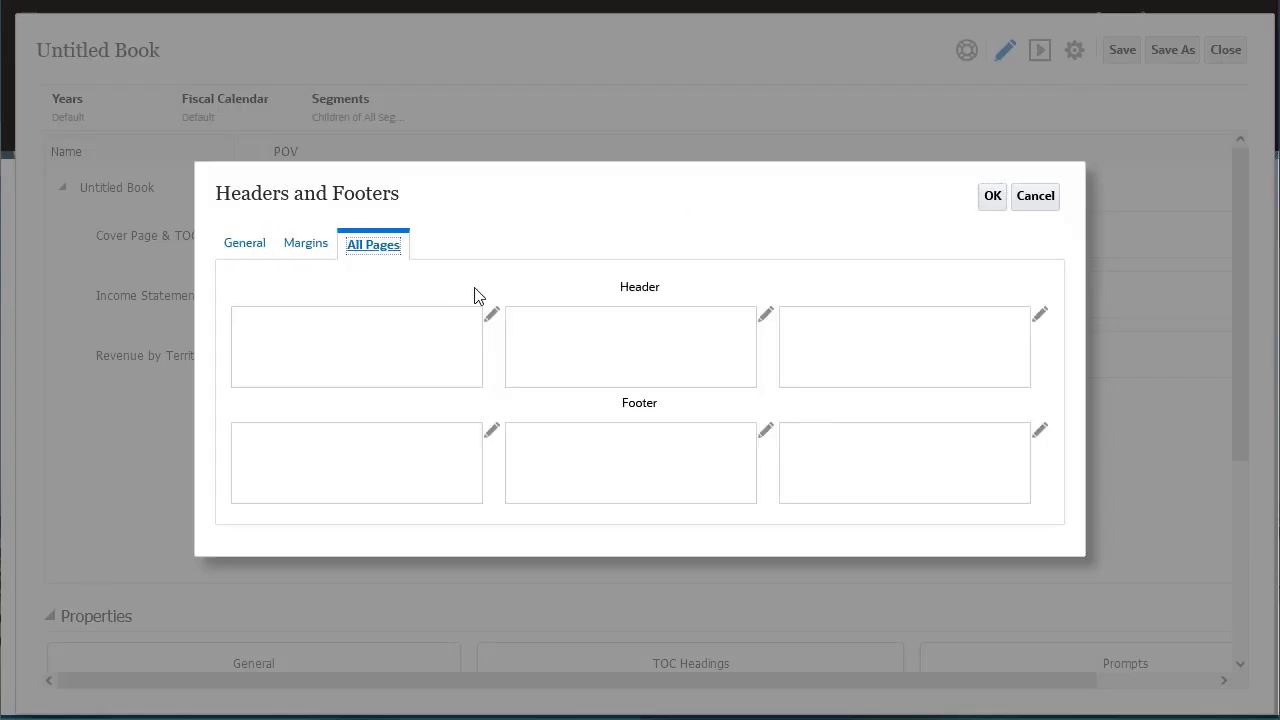
left_click(766, 430)
type("Page")
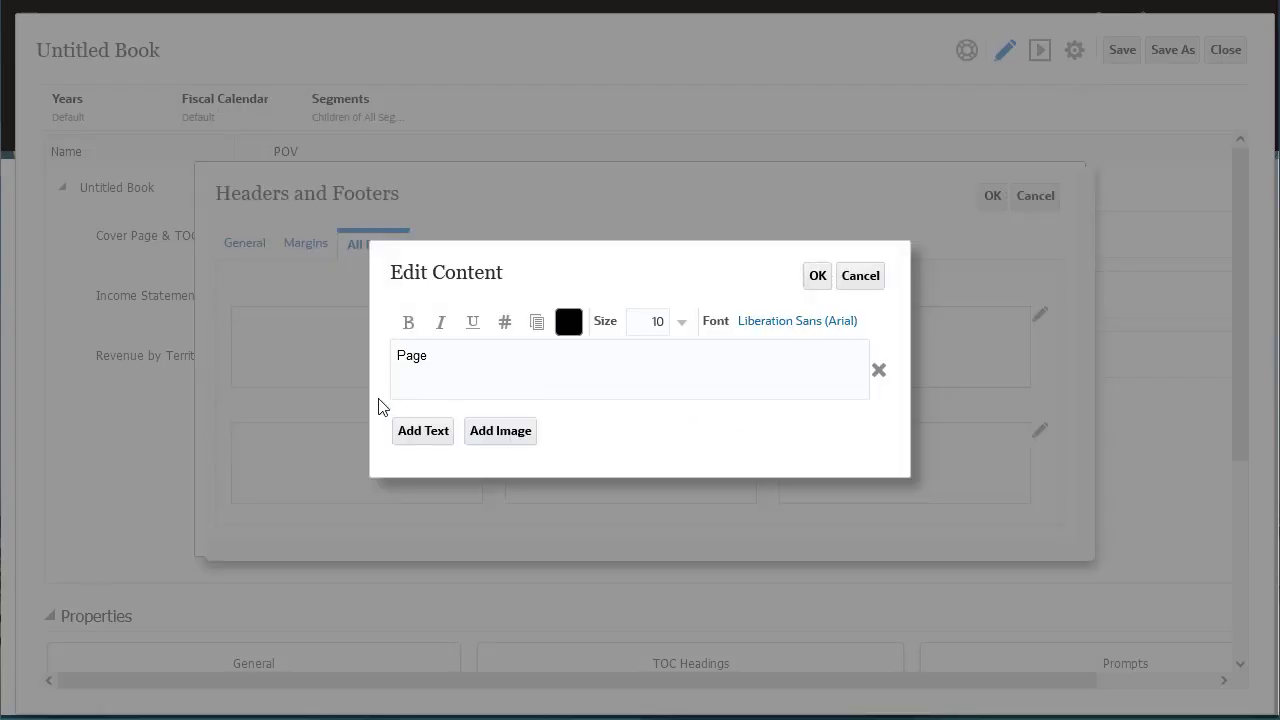
type(" &[Page] of &[Pages]")
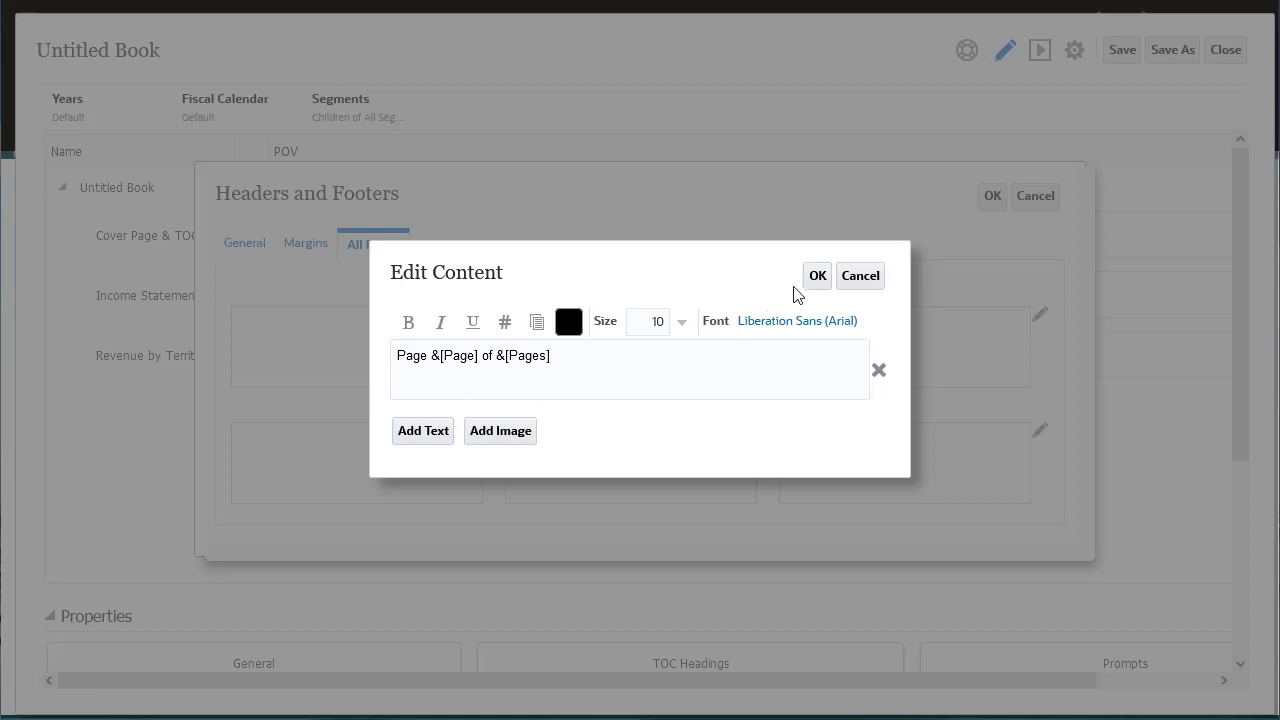
left_click(816, 276)
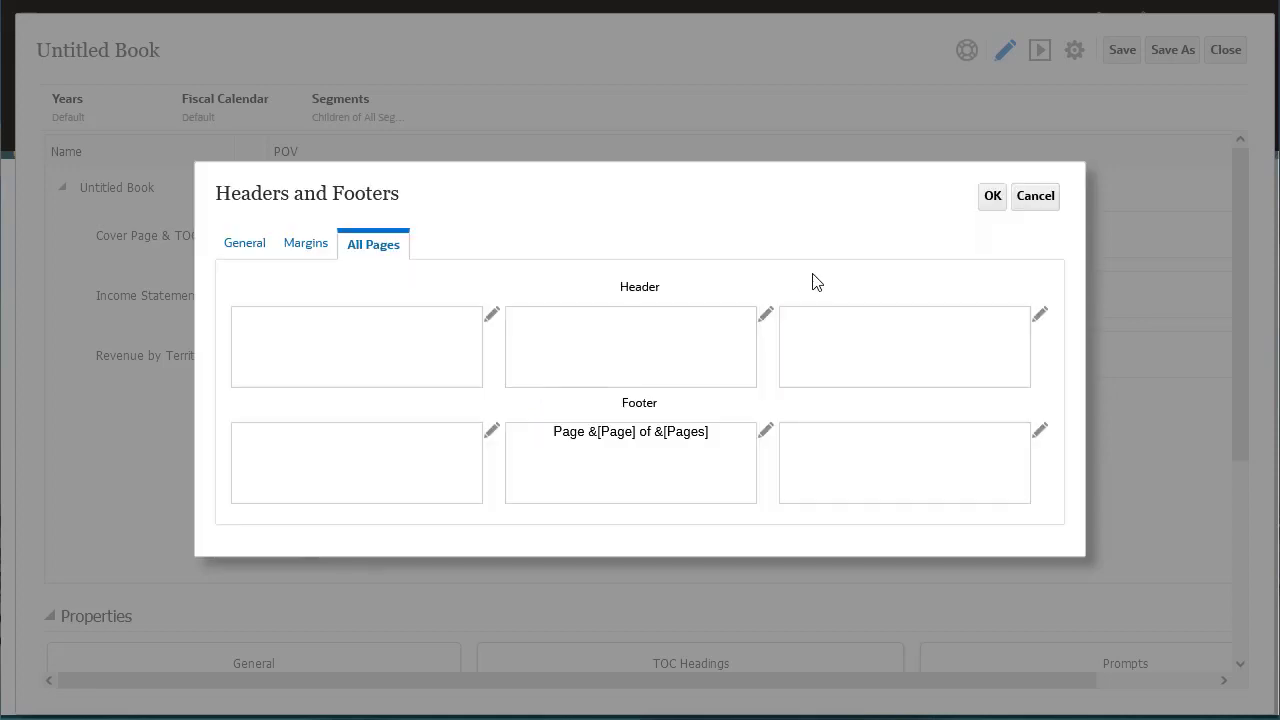
Step: Review the page numbering from 1 and half-inch margins, then apply the page setup
left_click(246, 246)
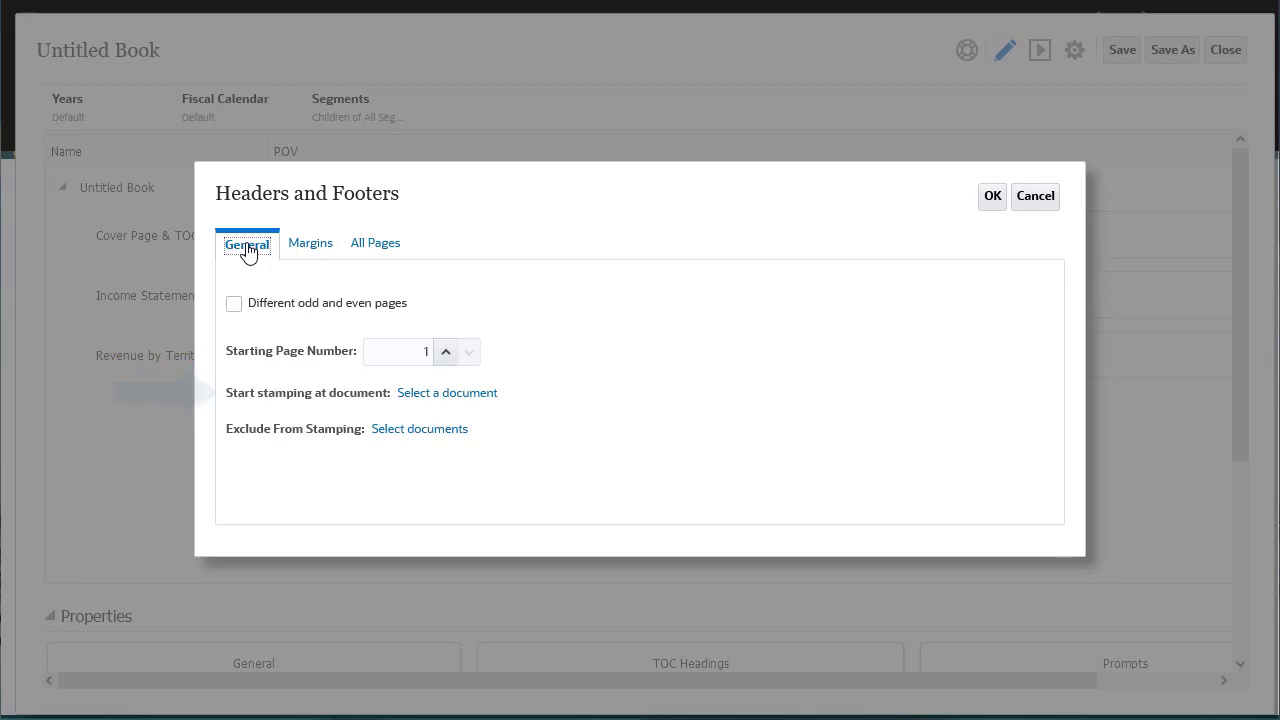
left_click(303, 248)
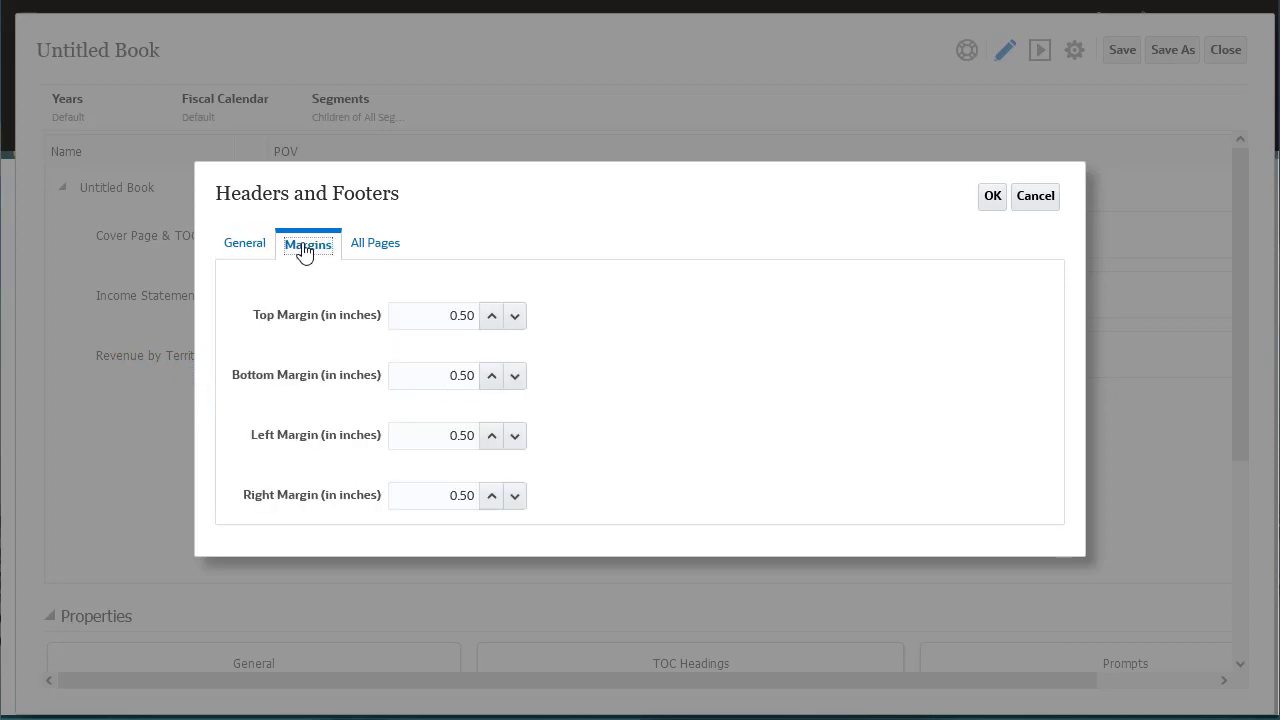
left_click(993, 198)
Step: Validate the book and acknowledge the success message
left_click(1075, 55)
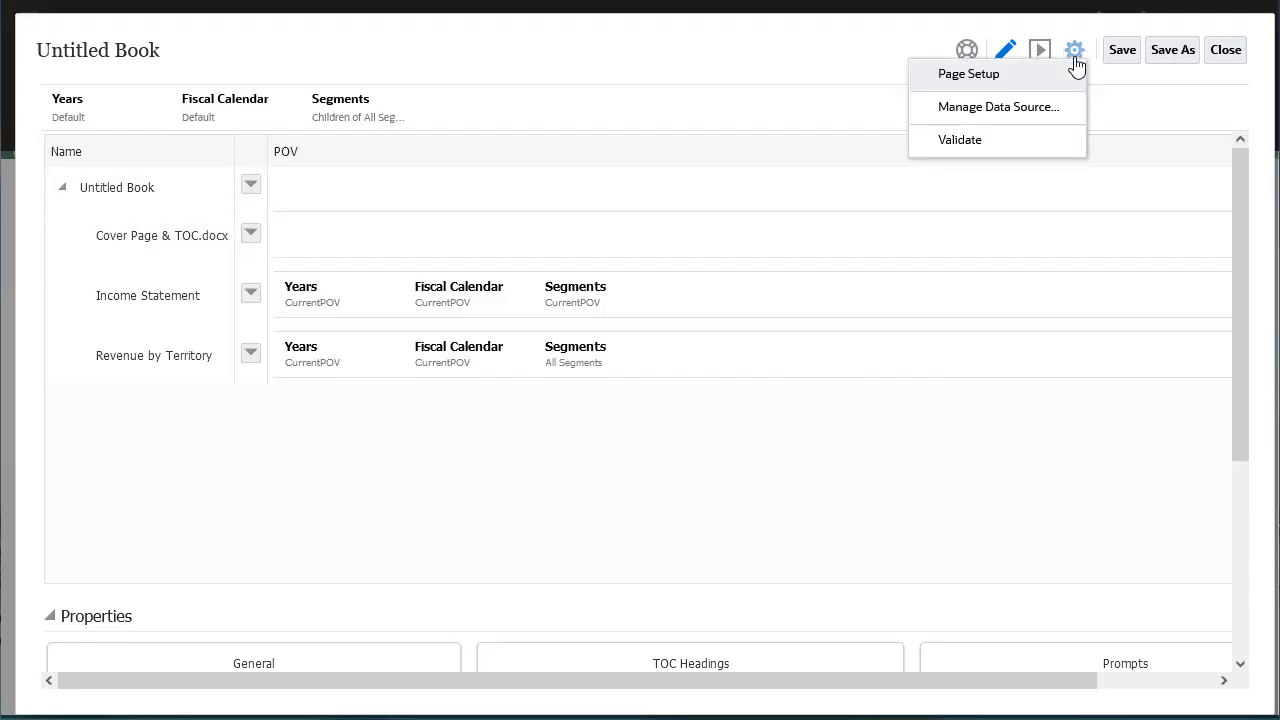
left_click(1047, 139)
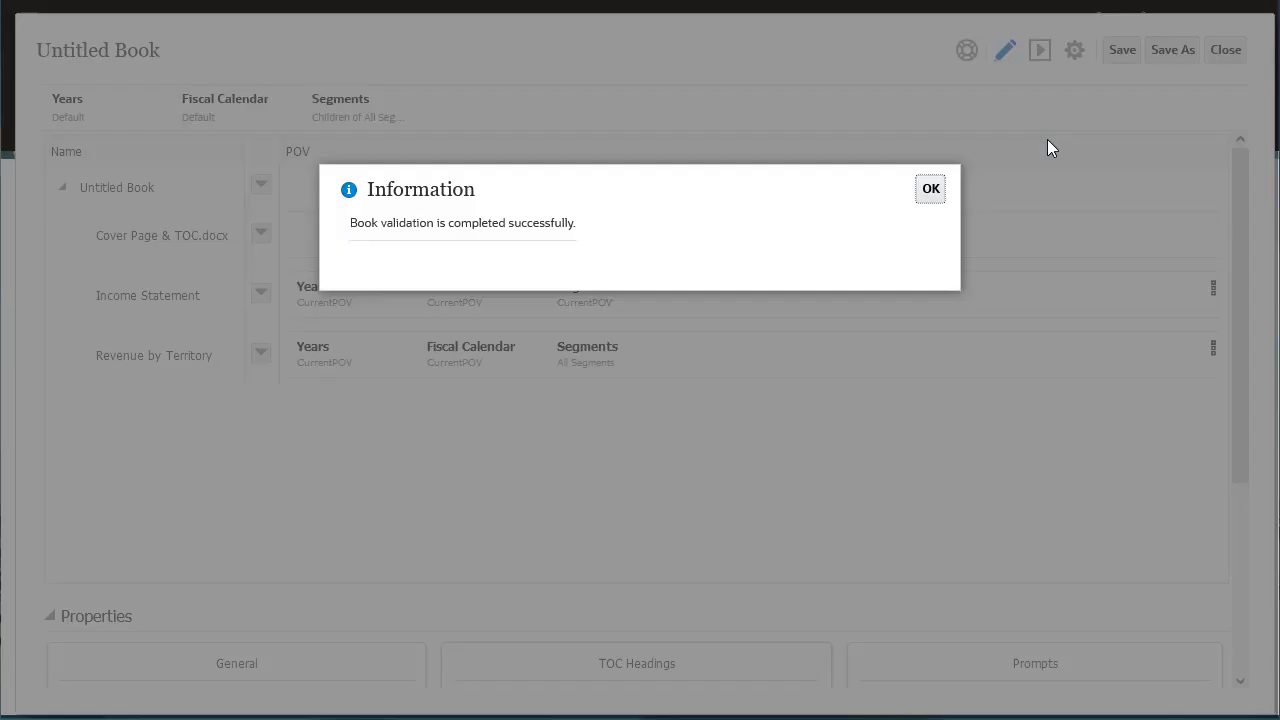
left_click(930, 189)
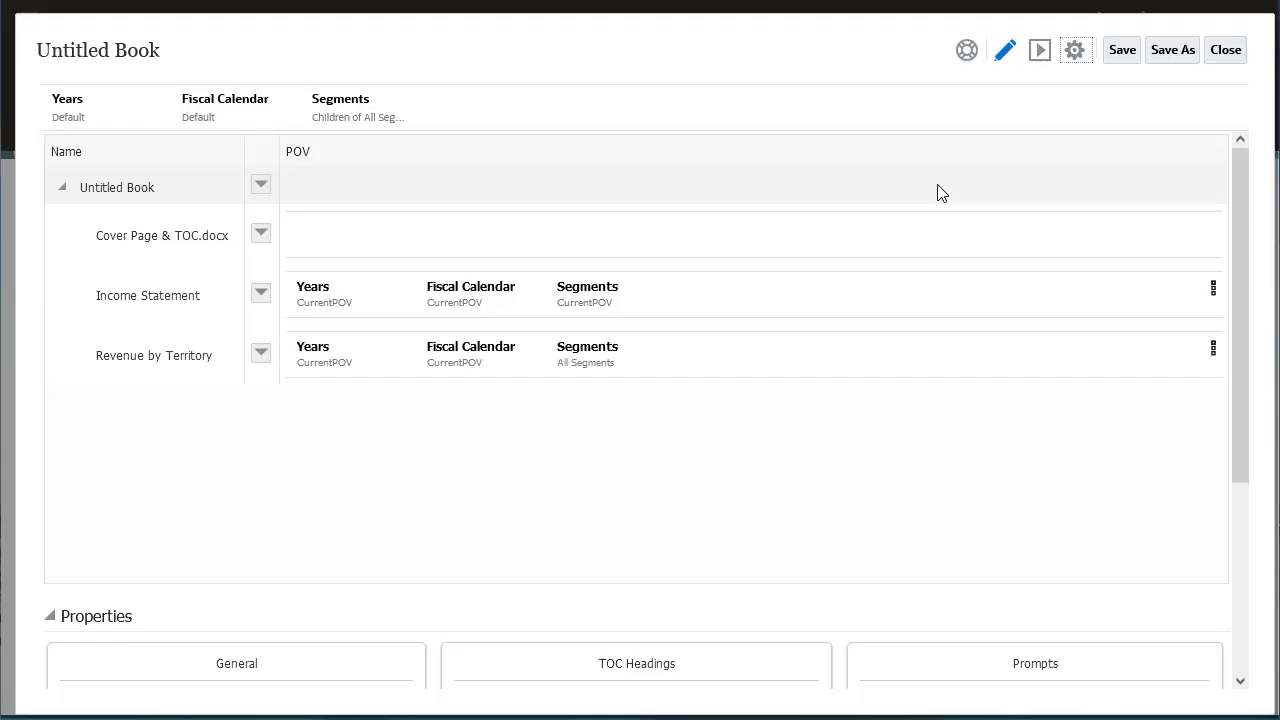
Step: Preview the book's four pages, each with a 'Page N of 4' footer
left_click(1038, 55)
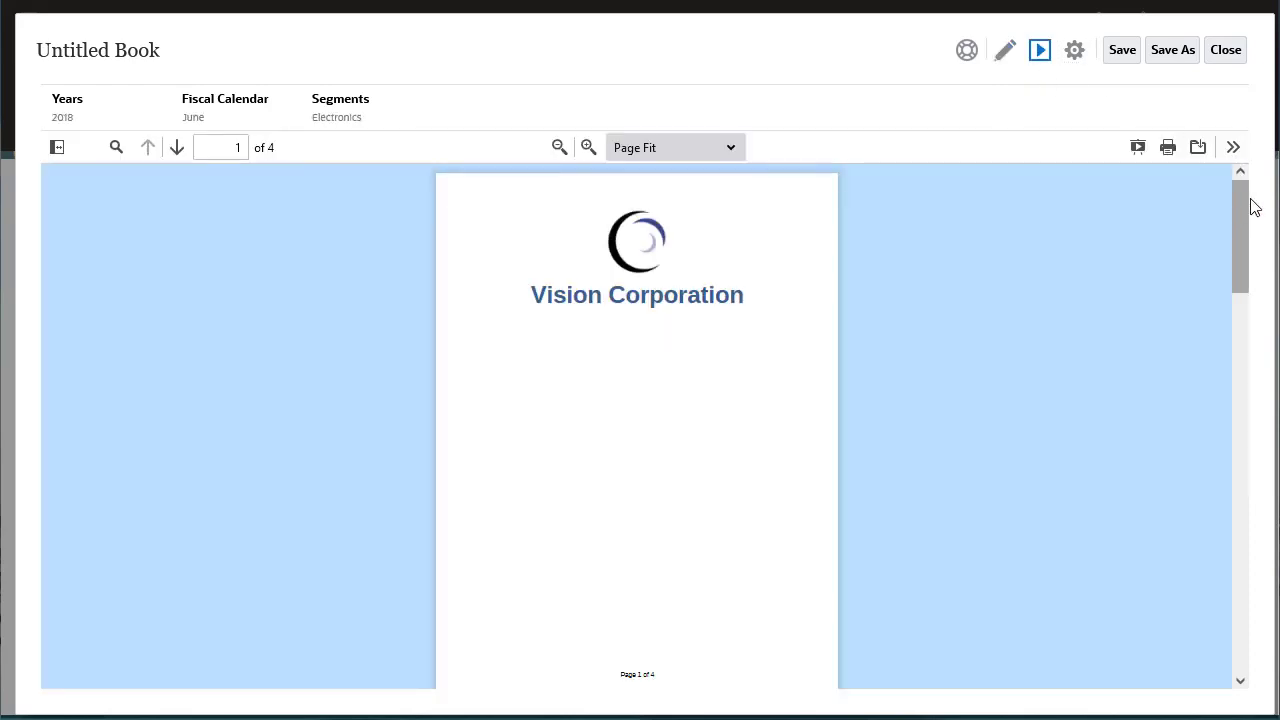
left_click_drag(1240, 225, 1243, 619)
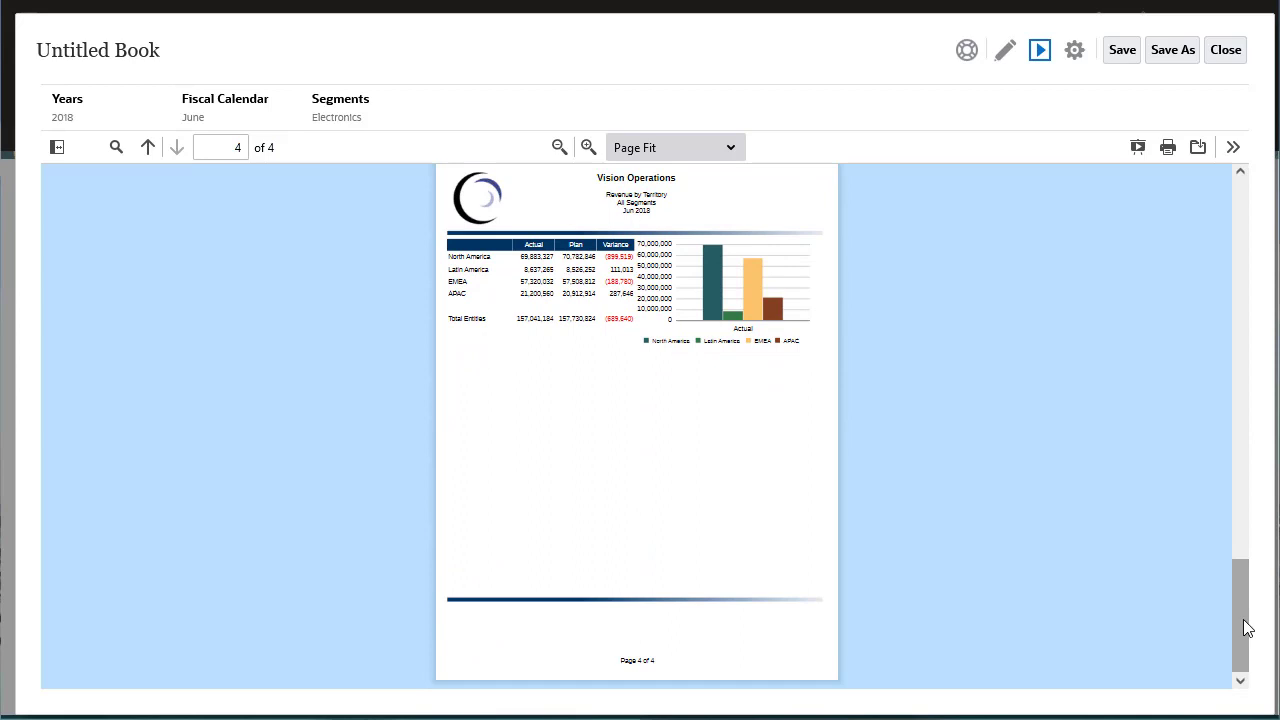
left_click(1074, 50)
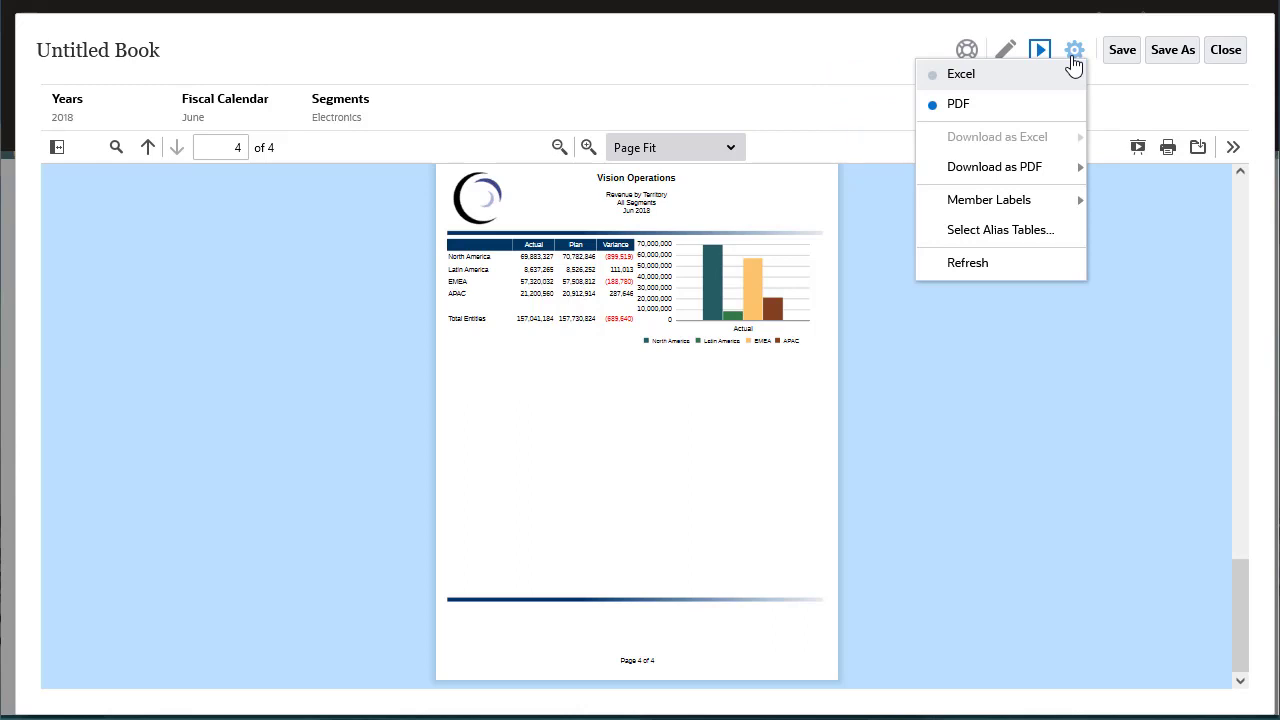
Step: Export the book to Excel and review its Table of Contents, Electronics and AllSegments sheets
left_click(1031, 71)
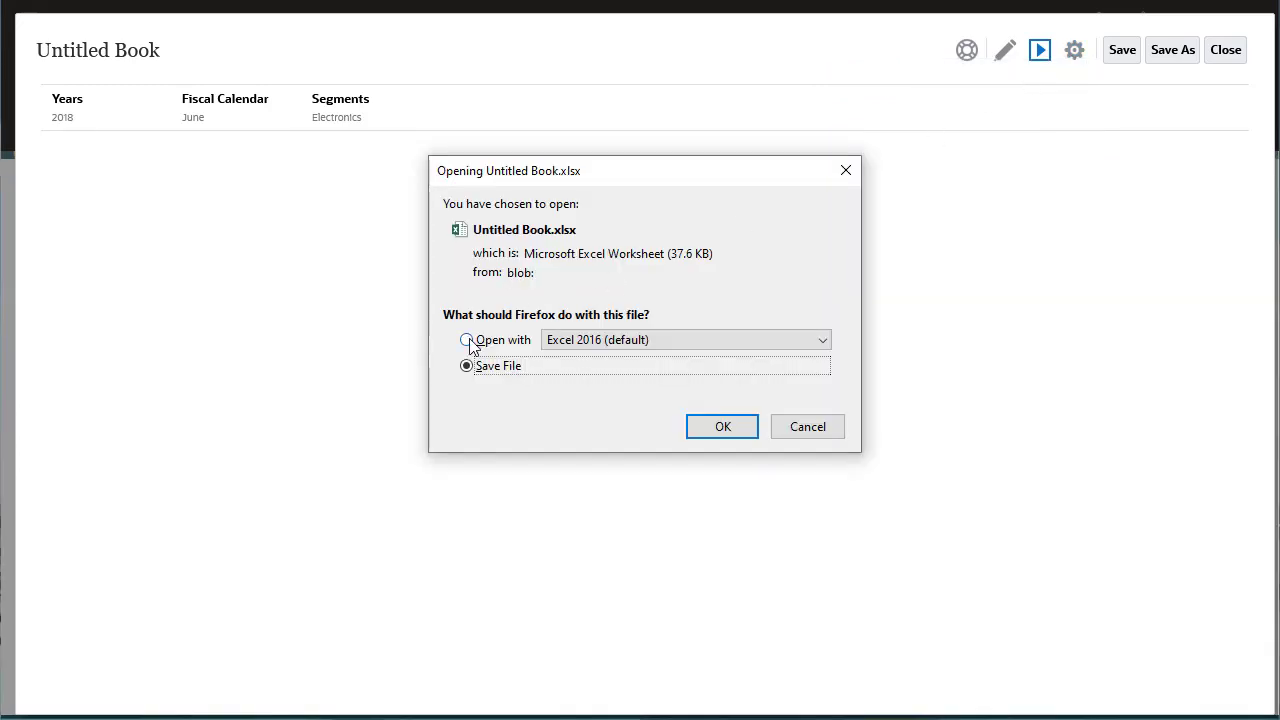
left_click(468, 341)
left_click(721, 430)
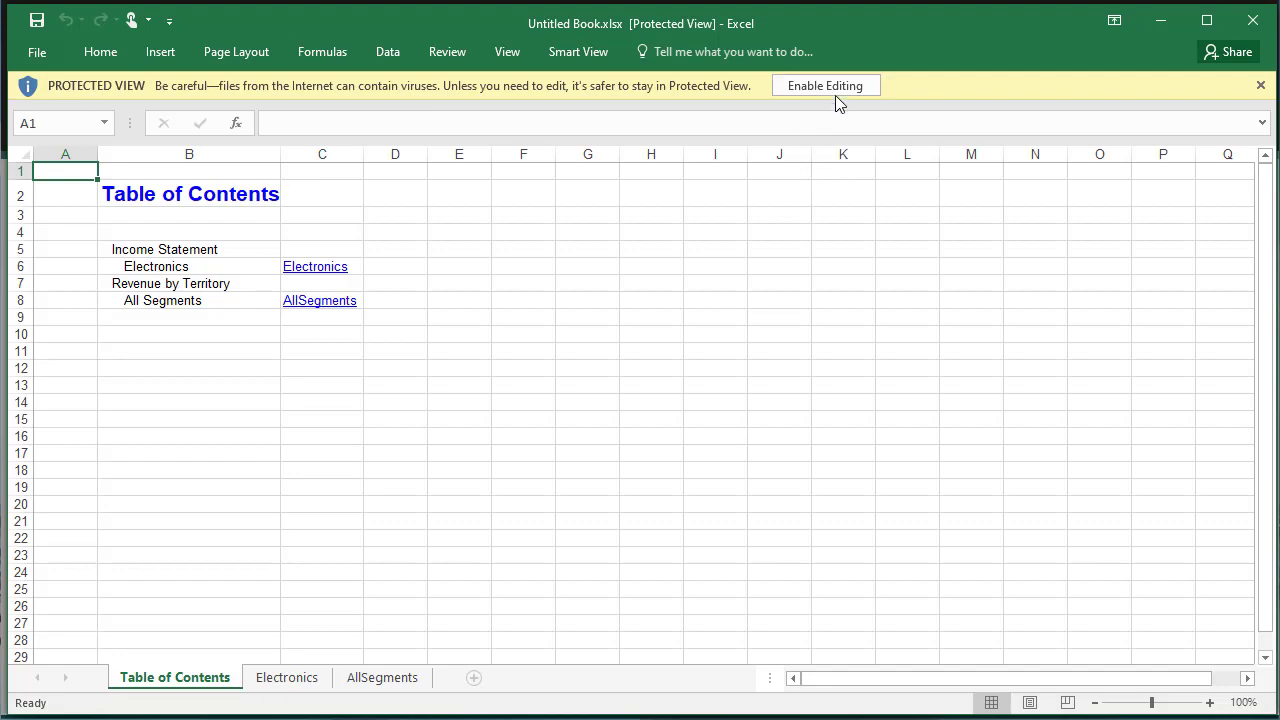
left_click(835, 94)
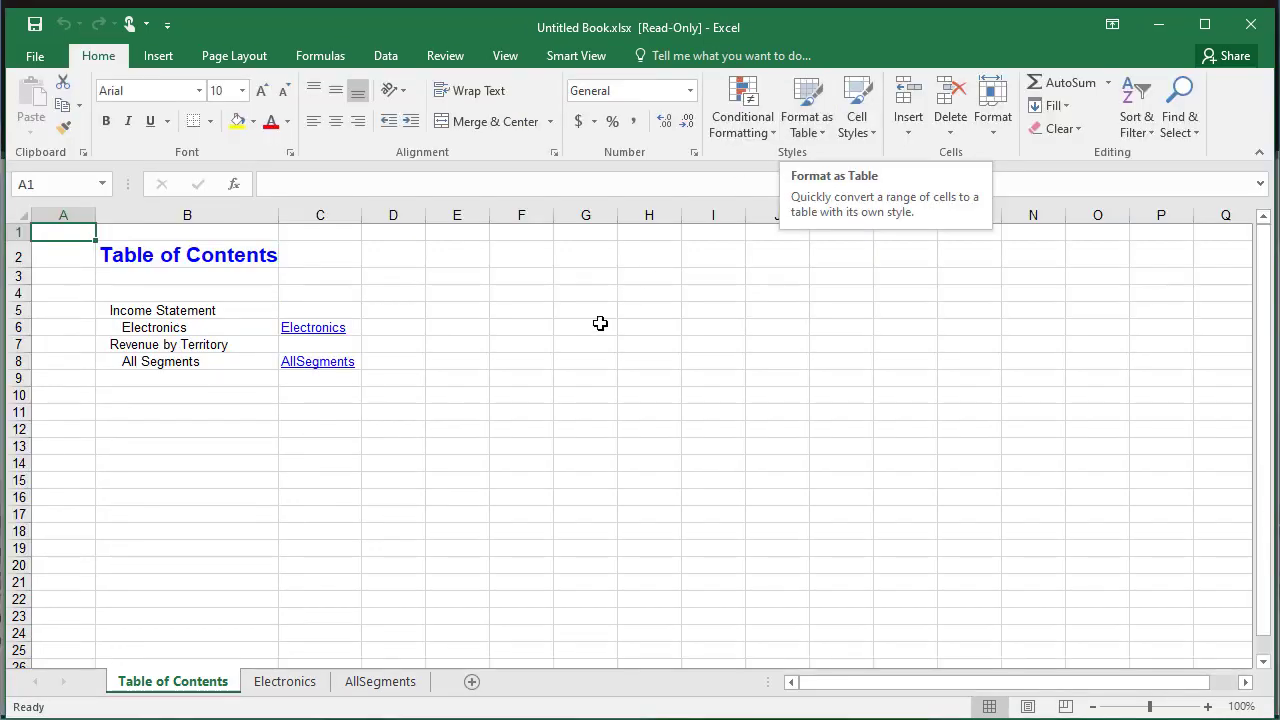
left_click(285, 683)
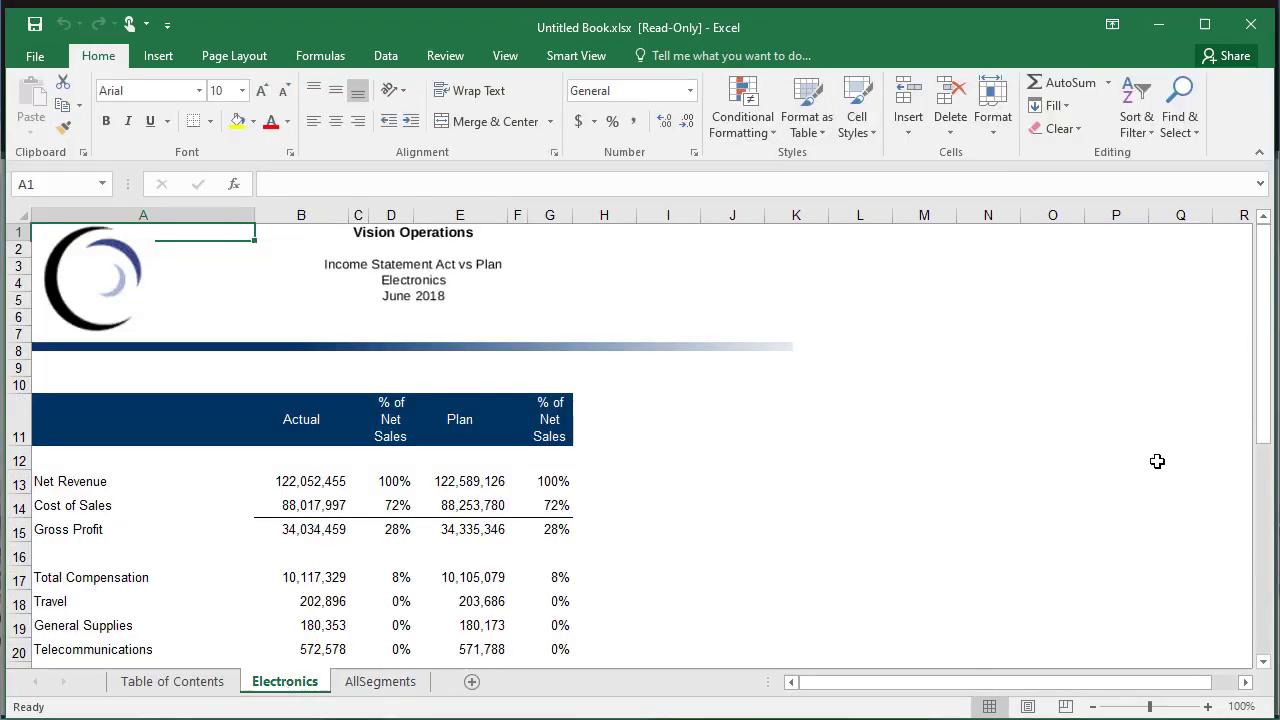
mouse_move(1265, 371)
left_mouse_down()
mouse_move(1245, 600)
mouse_move(1244, 365)
left_mouse_up()
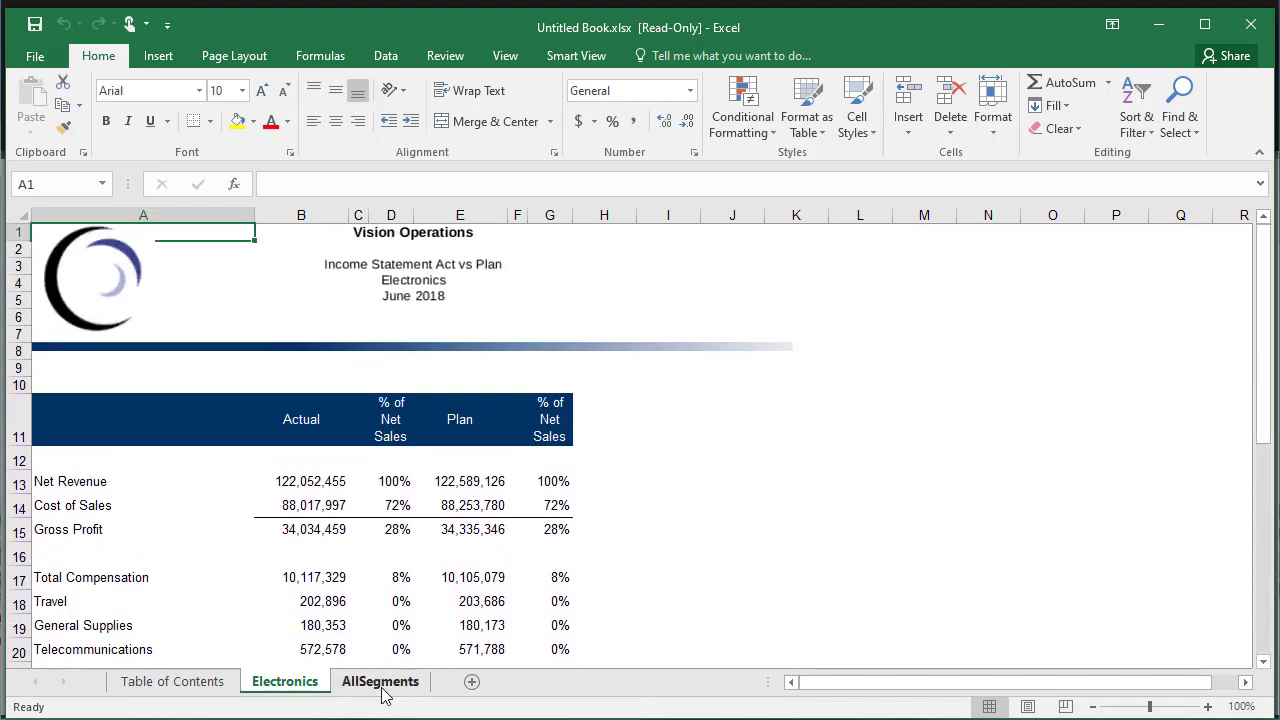
left_click(388, 687)
Step: Close Excel and save the book as 'Vision Summary' in My Library
left_click(1249, 30)
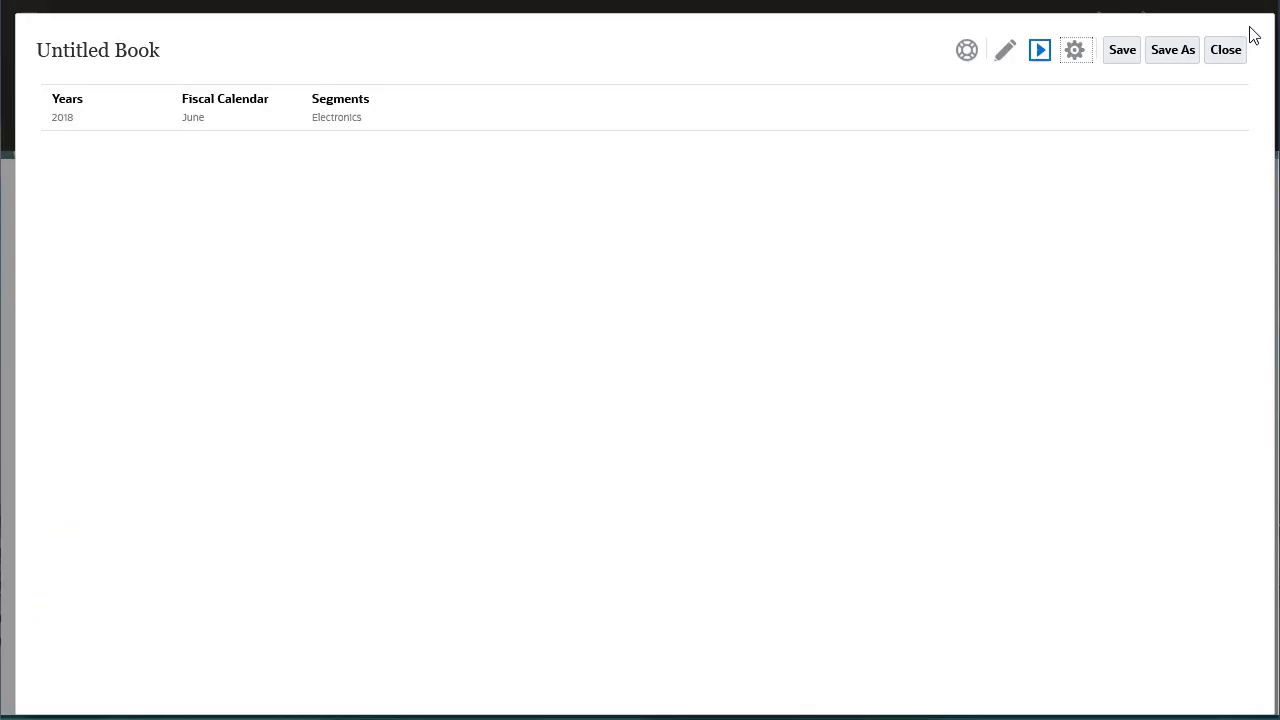
left_click(1120, 50)
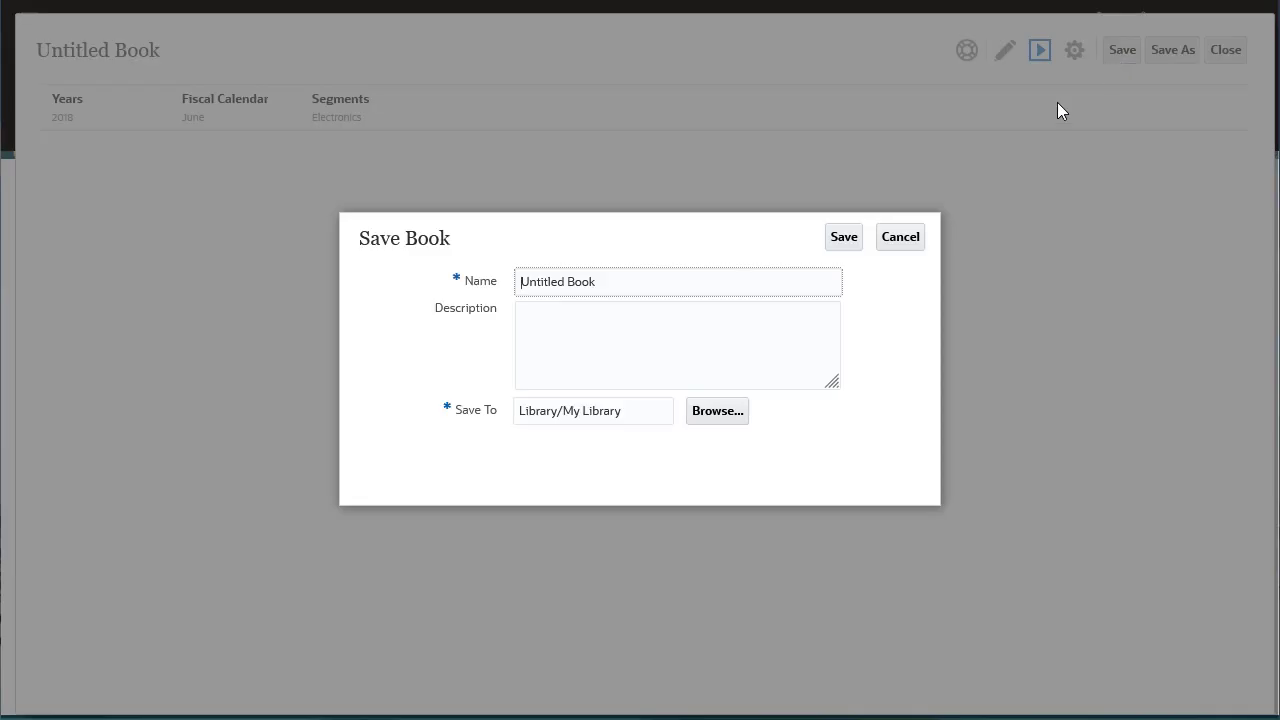
triple_click(629, 283)
type("Vis")
type("ry")
left_click(843, 240)
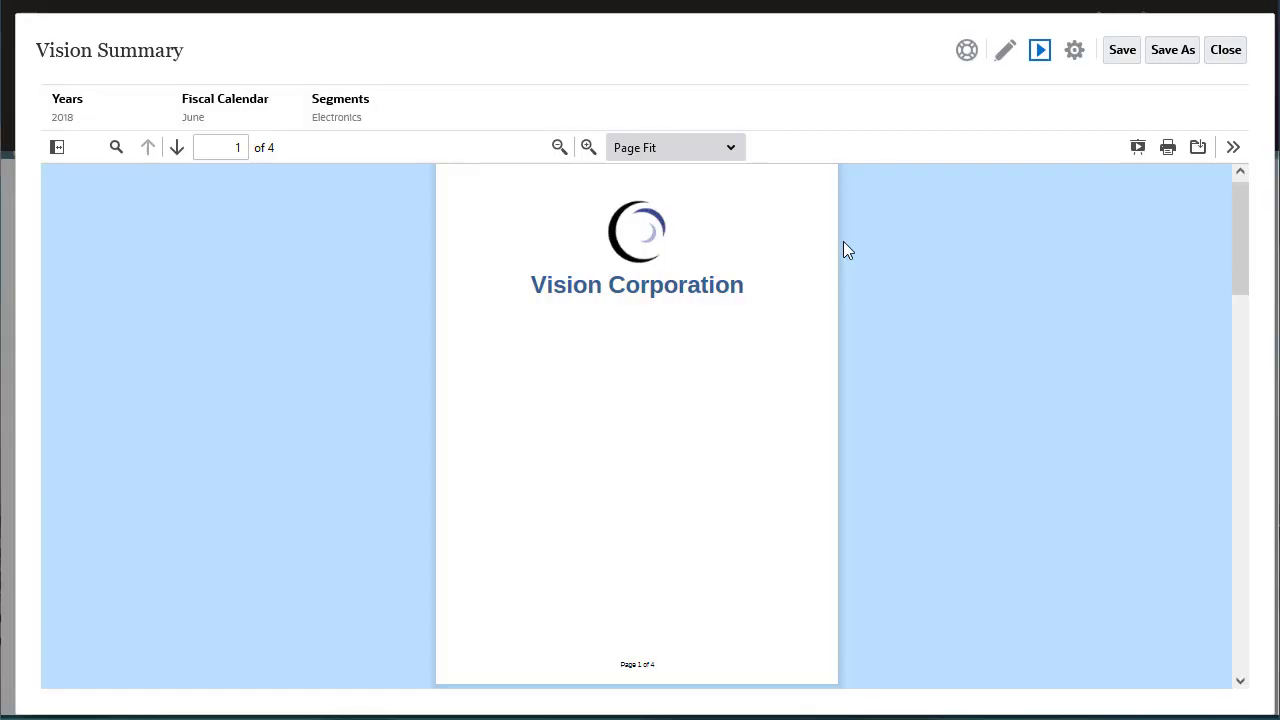